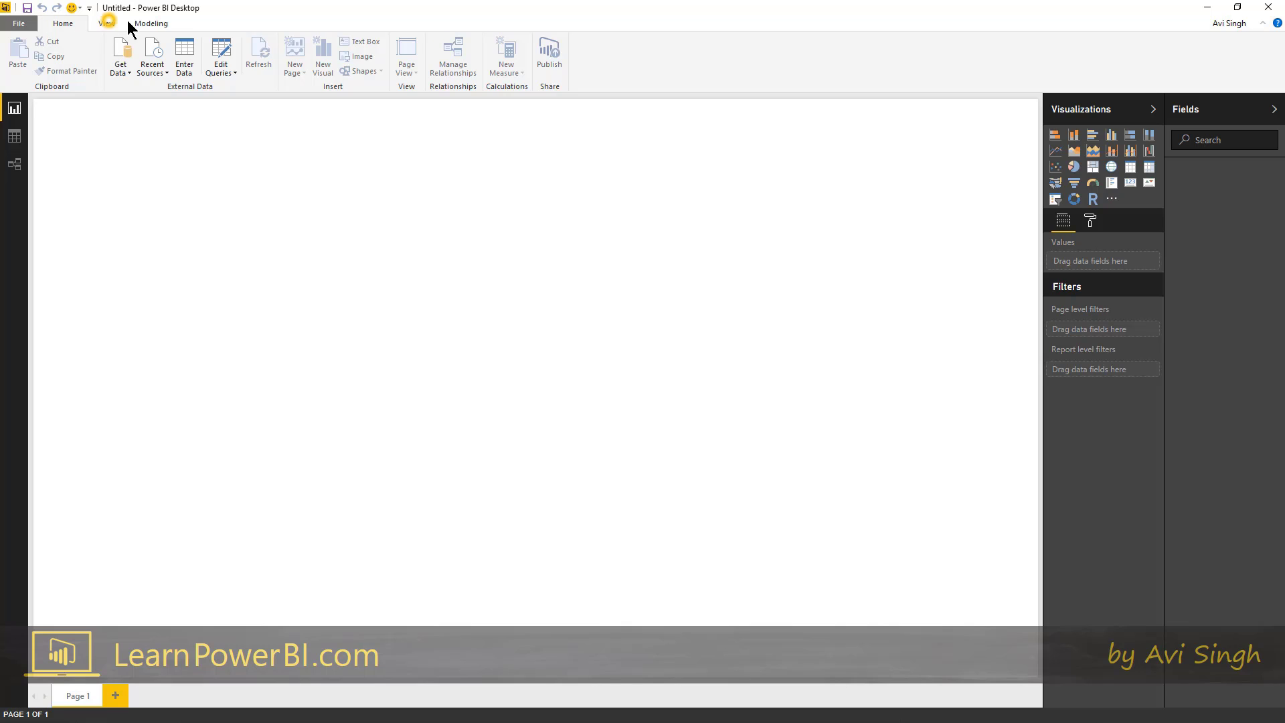
Step: Browse the Home, View and Modeling ribbon tabs of the untitled blank report
{"action": "left_click", "coordinate": [154, 21]}
{"action": "left_click", "coordinate": [104, 24]}
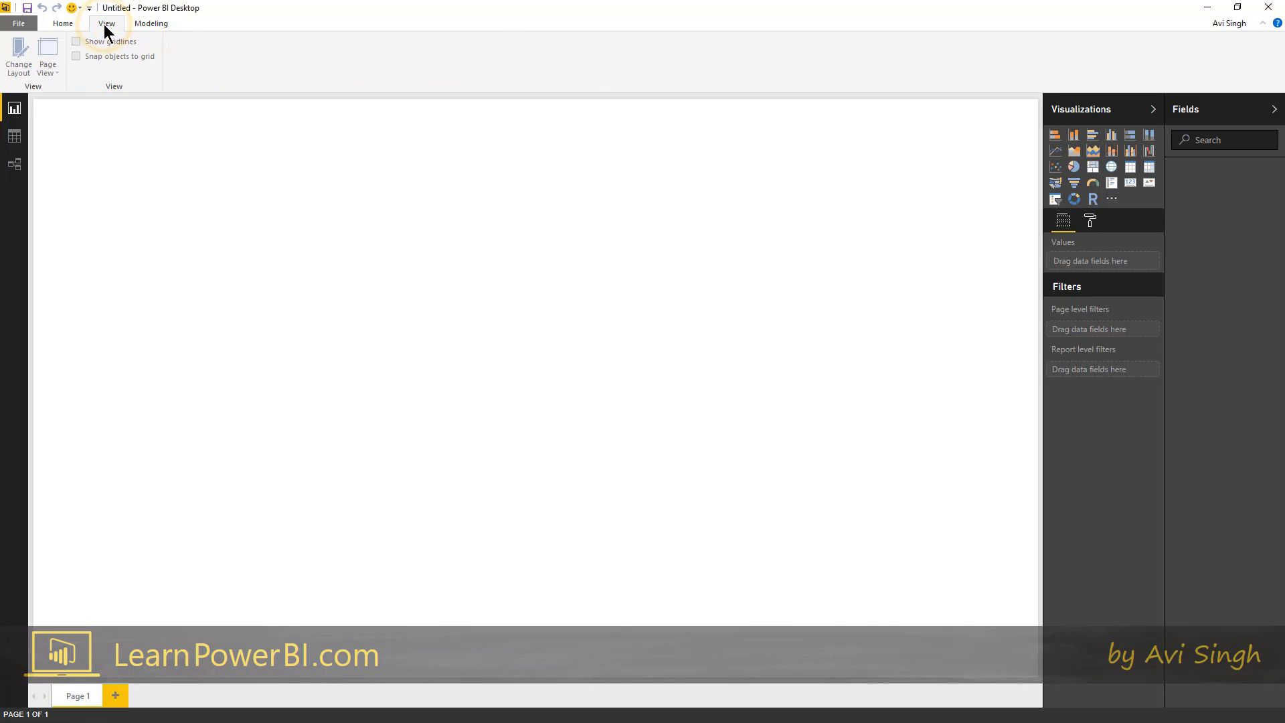
{"action": "left_click", "coordinate": [62, 26]}
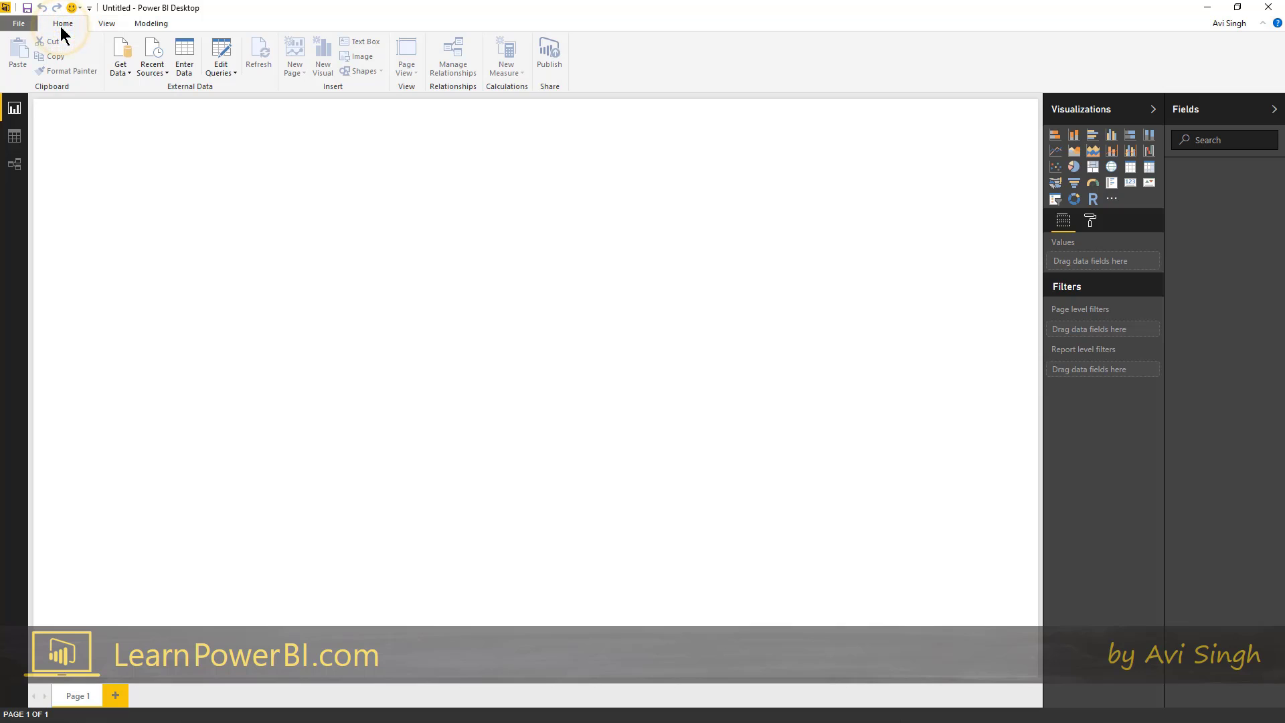
{"action": "left_click", "coordinate": [112, 24]}
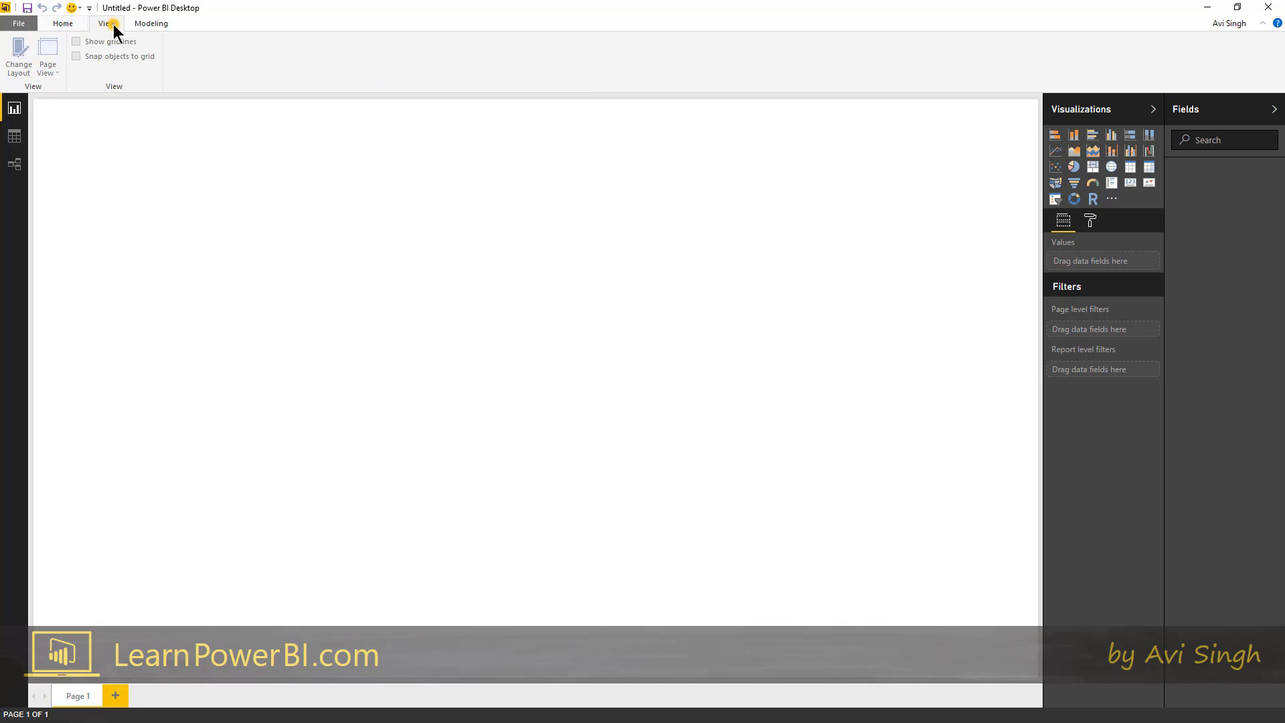
{"action": "left_click", "coordinate": [147, 23]}
{"action": "left_click", "coordinate": [98, 26]}
{"action": "left_click", "coordinate": [67, 26]}
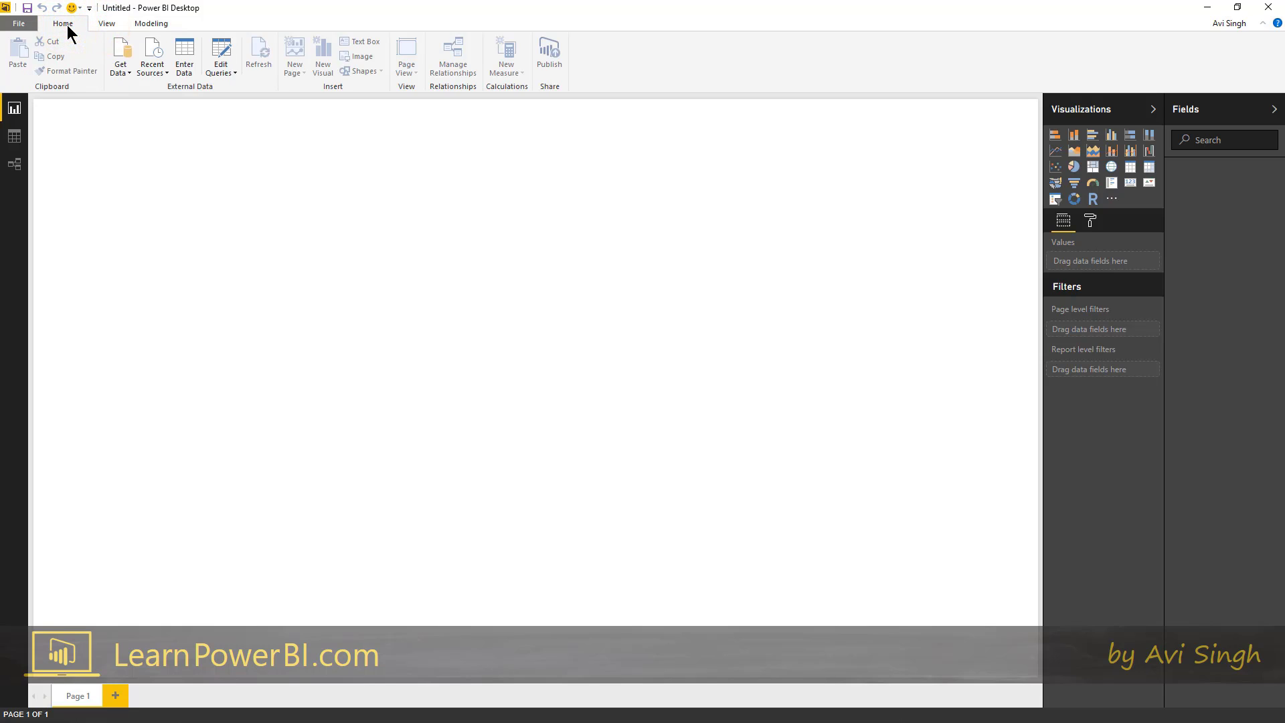
{"action": "left_click", "coordinate": [105, 25]}
{"action": "left_click", "coordinate": [151, 23]}
{"action": "left_click", "coordinate": [106, 24]}
{"action": "left_click", "coordinate": [67, 26]}
Step: Switch to the Data view, then the empty Relationships view, and back to the blank Page 1
{"action": "left_click", "coordinate": [14, 138]}
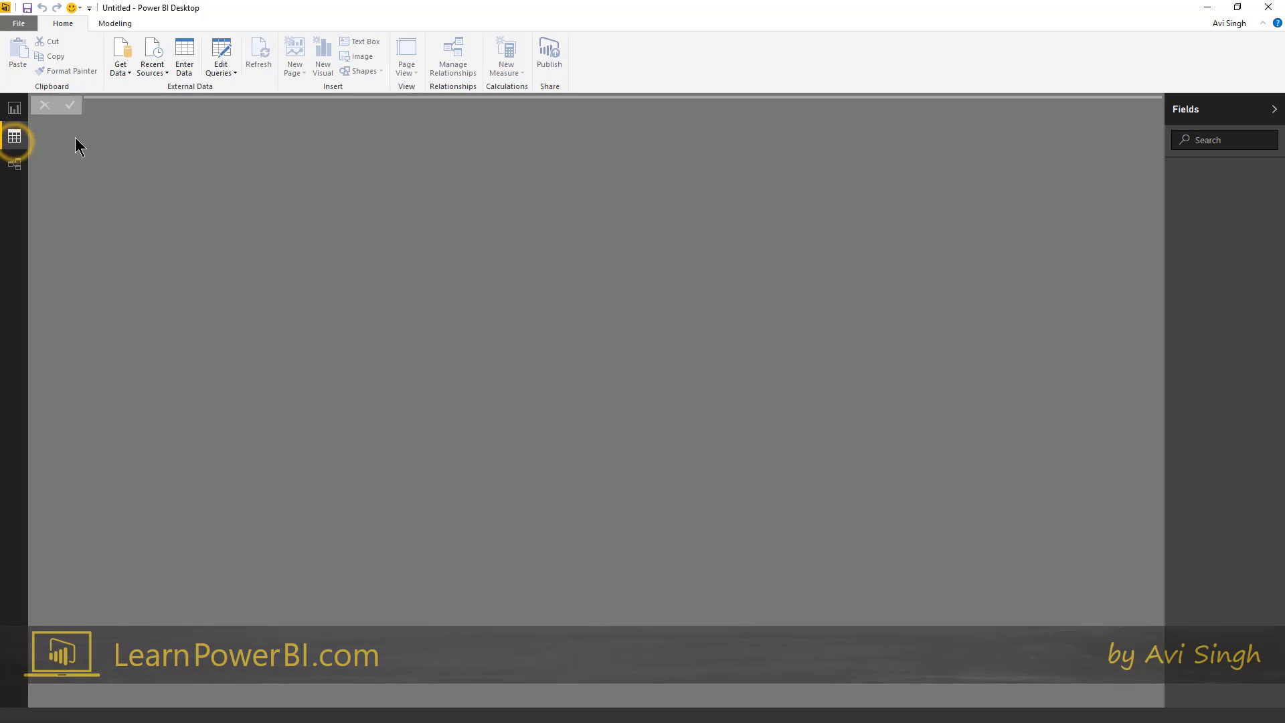
{"action": "left_click", "coordinate": [14, 165]}
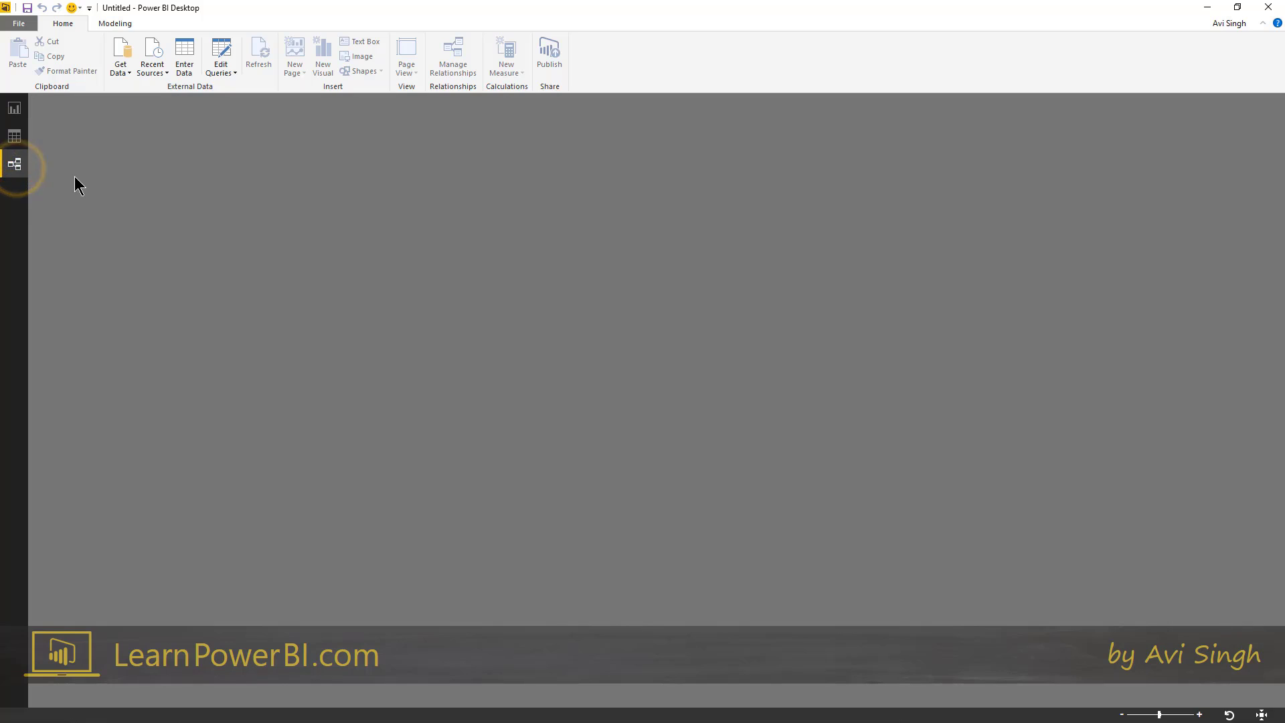
{"action": "left_click", "coordinate": [14, 109]}
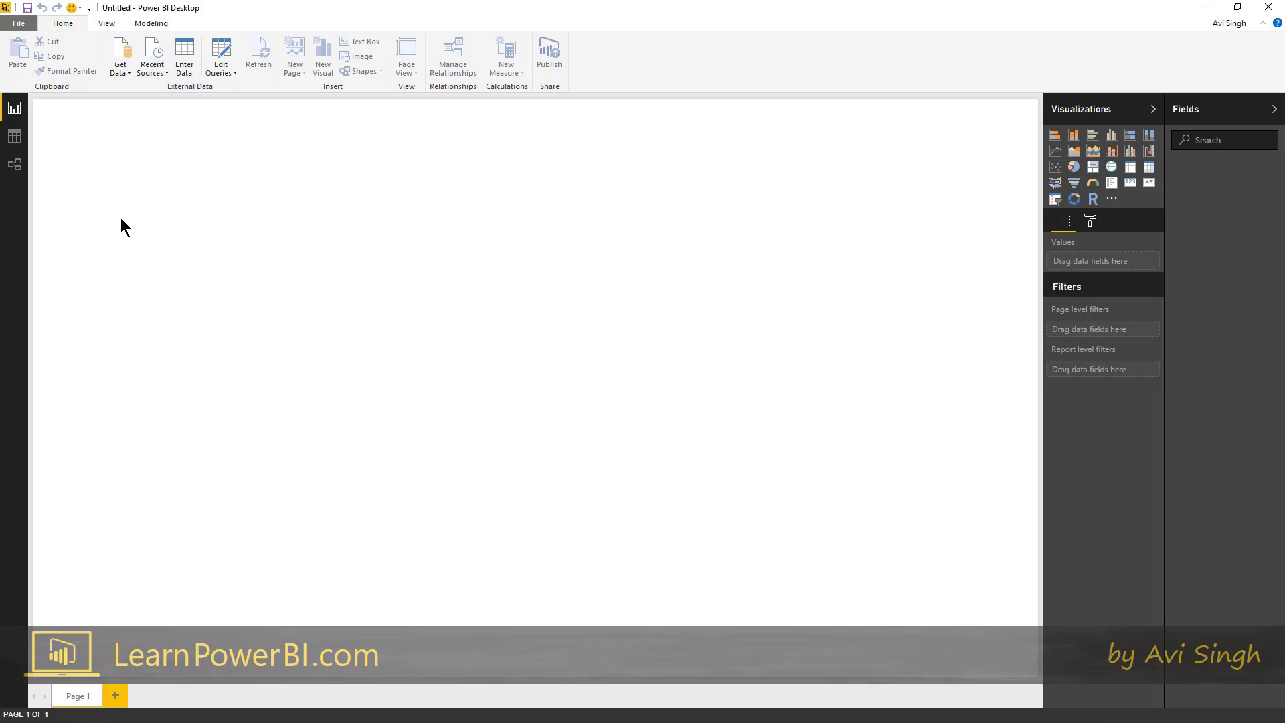
Step: Open the full Get Data connector list and select Access database as the source
{"action": "left_click", "coordinate": [121, 72]}
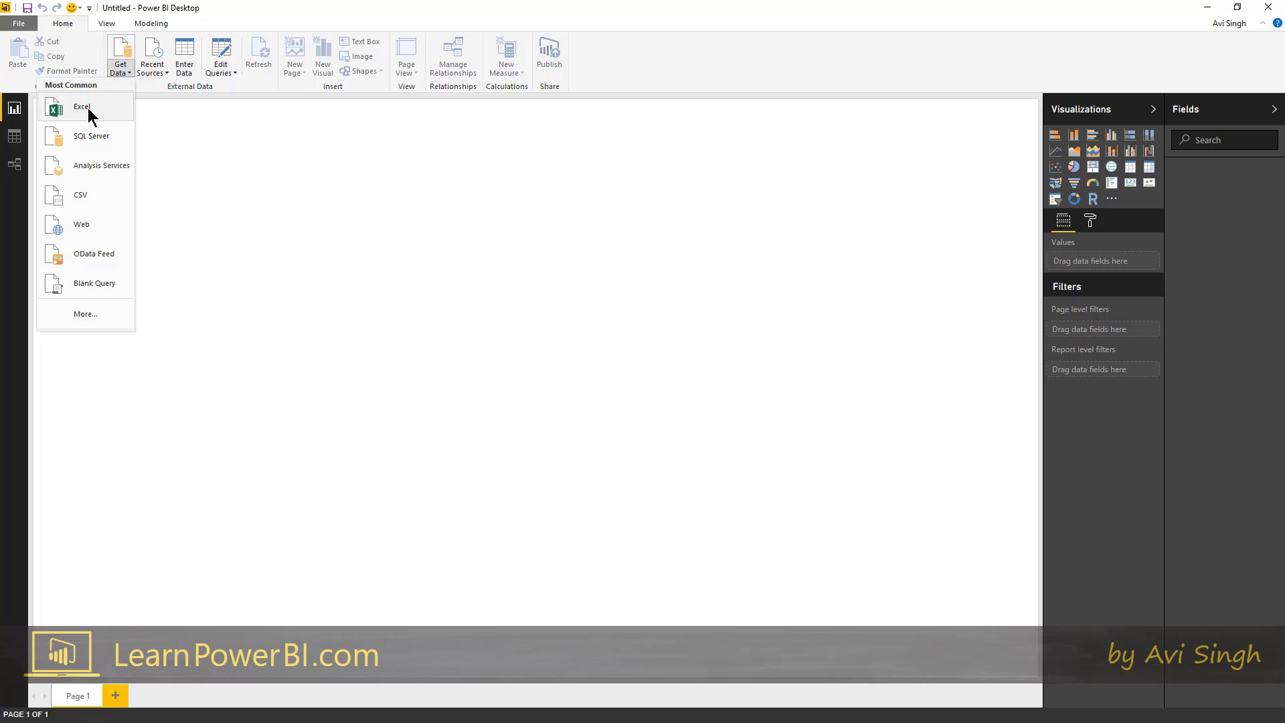
{"action": "left_click", "coordinate": [86, 314]}
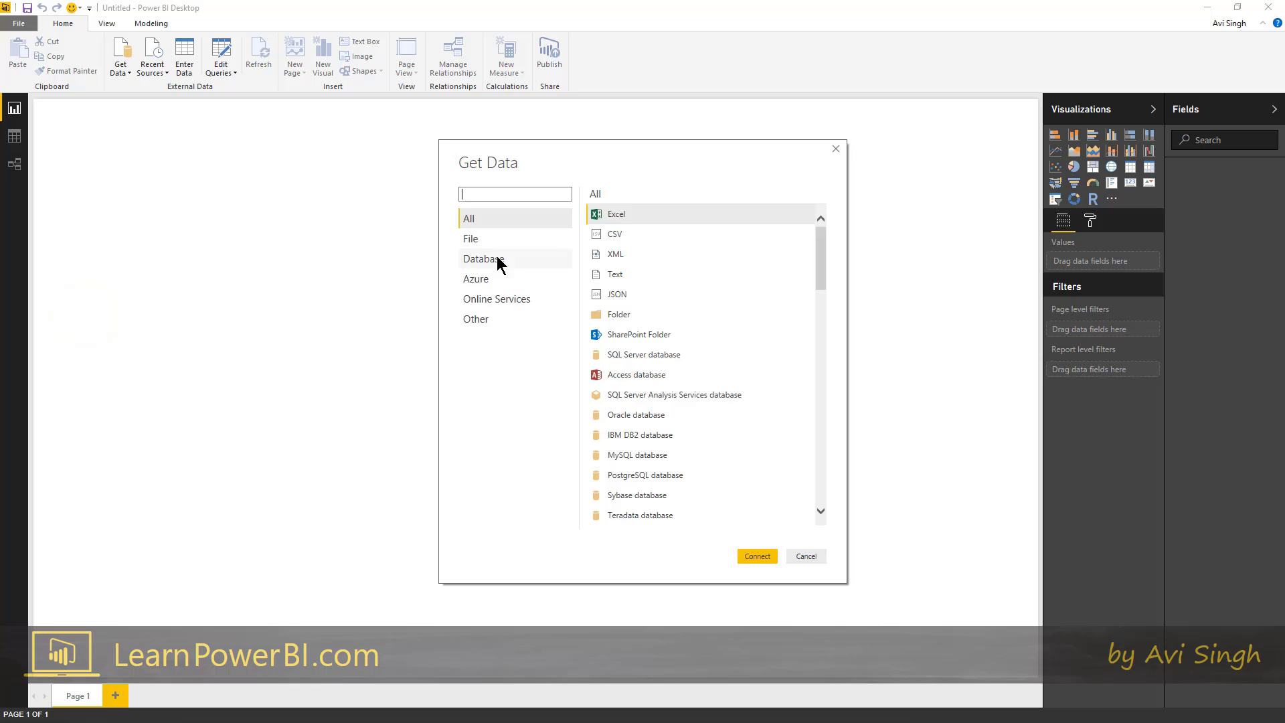
{"action": "left_click_drag", "start_coordinate": [817, 260], "coordinate": [821, 402]}
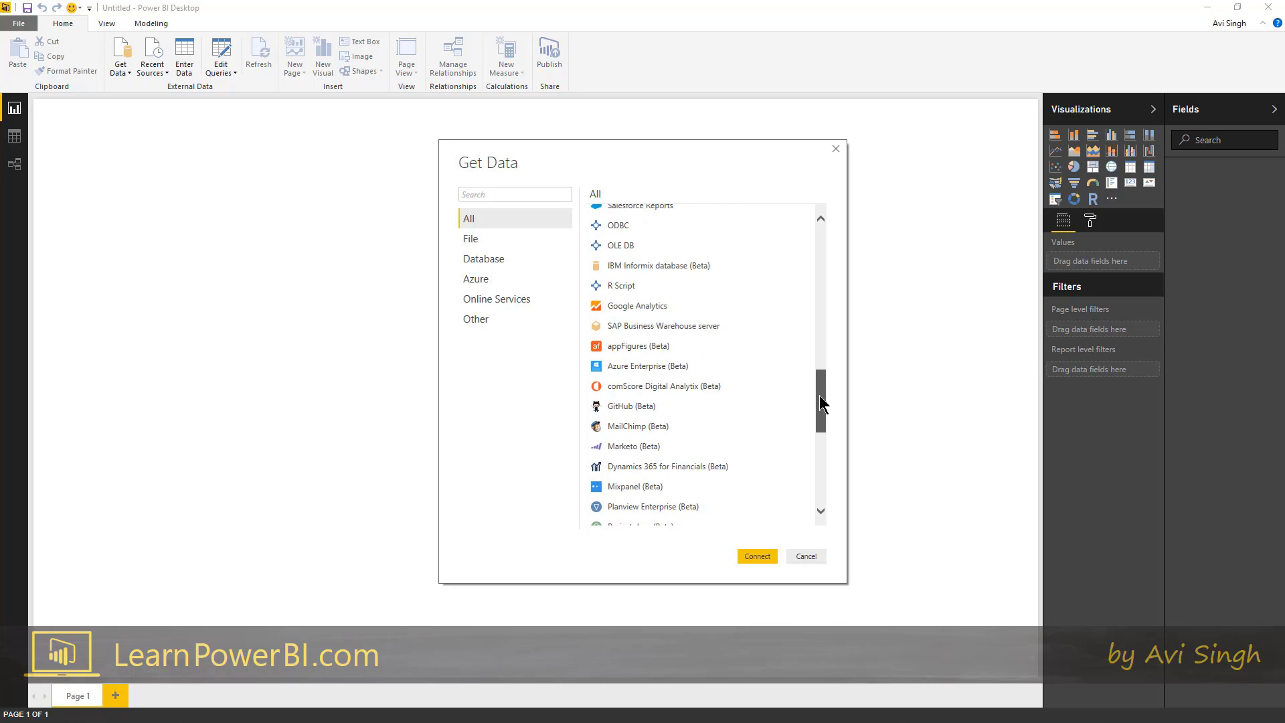
{"action": "scroll", "coordinate": [665, 278], "scroll_direction": "up", "scroll_amount": 1}
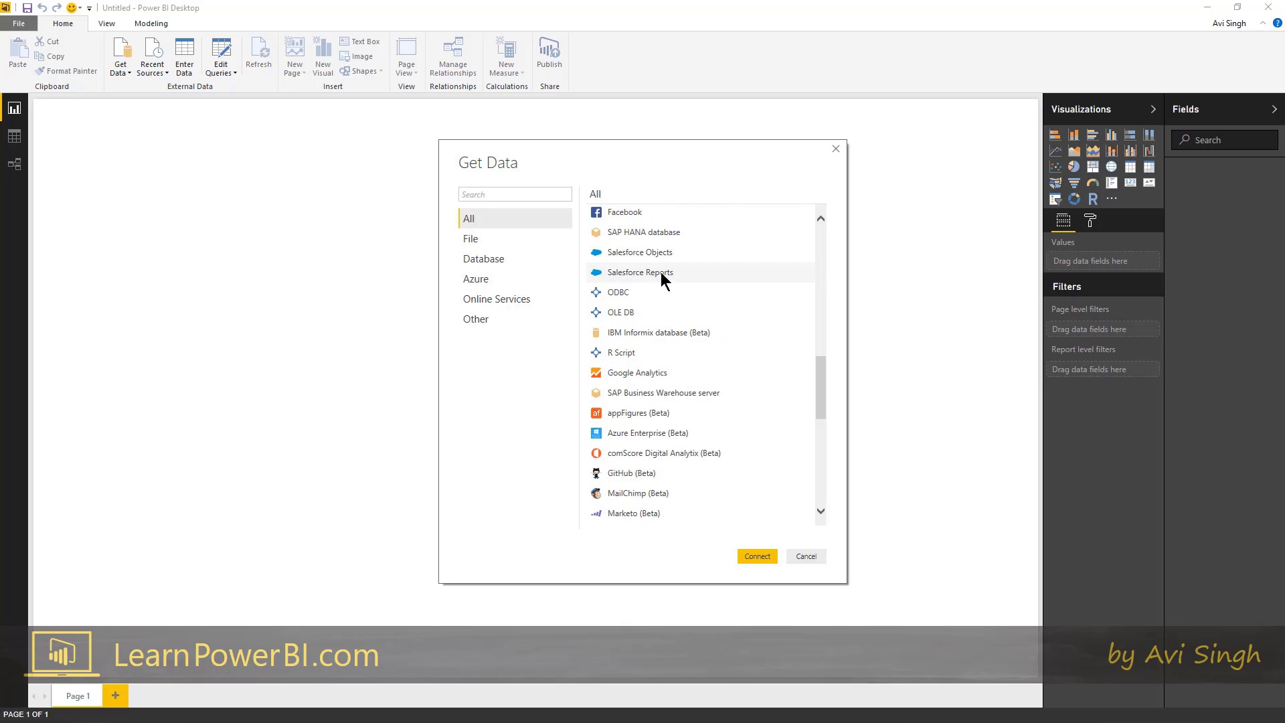
{"action": "left_click", "coordinate": [623, 295]}
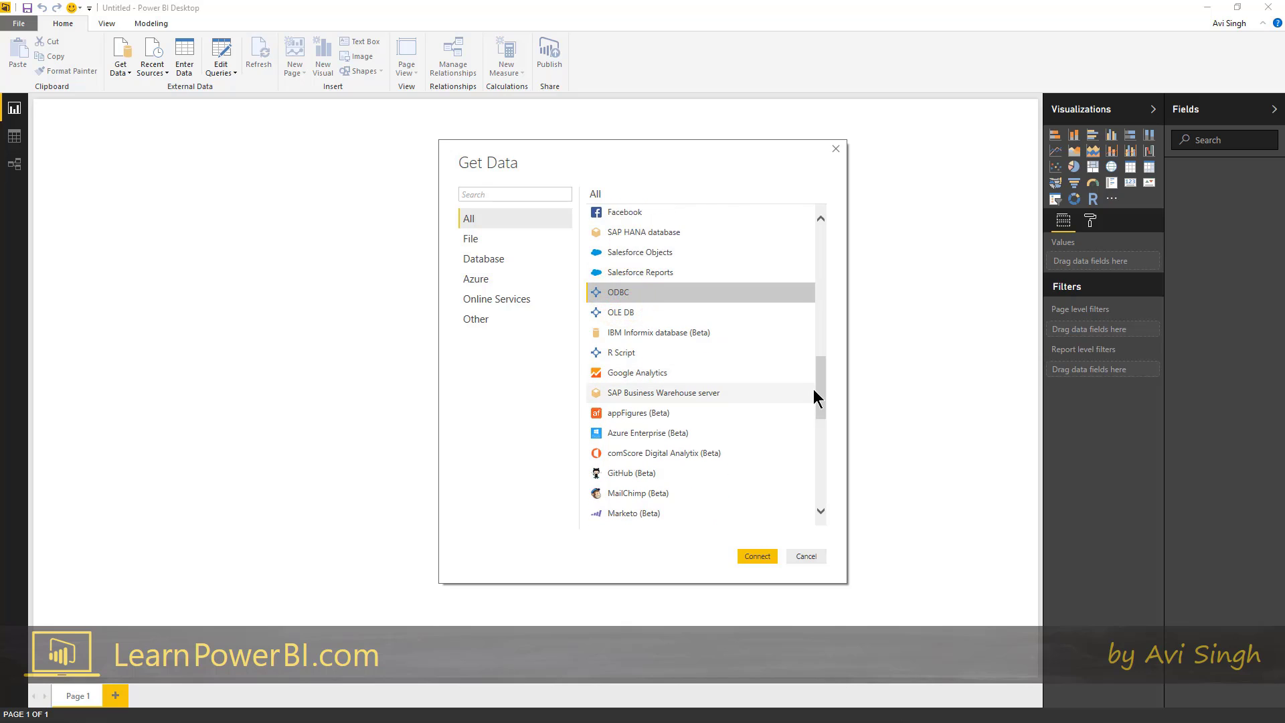
{"action": "left_click_drag", "start_coordinate": [822, 400], "coordinate": [823, 207]}
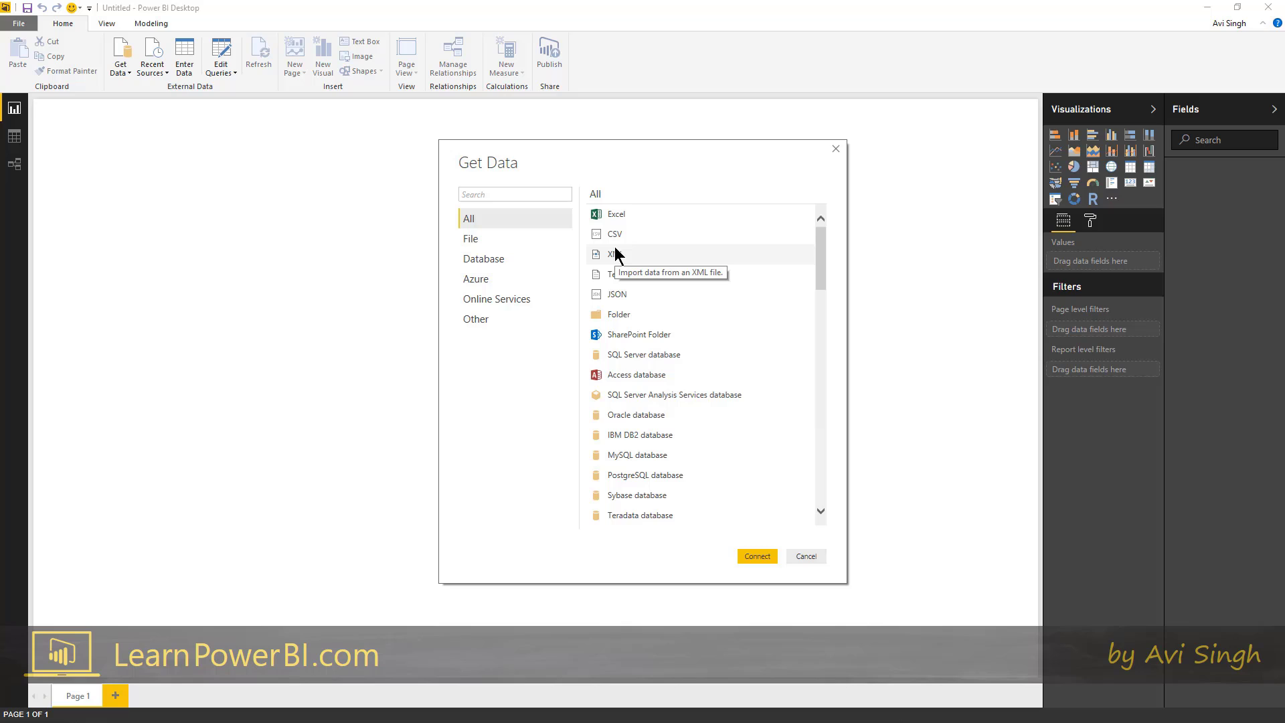
{"action": "left_click", "coordinate": [621, 377]}
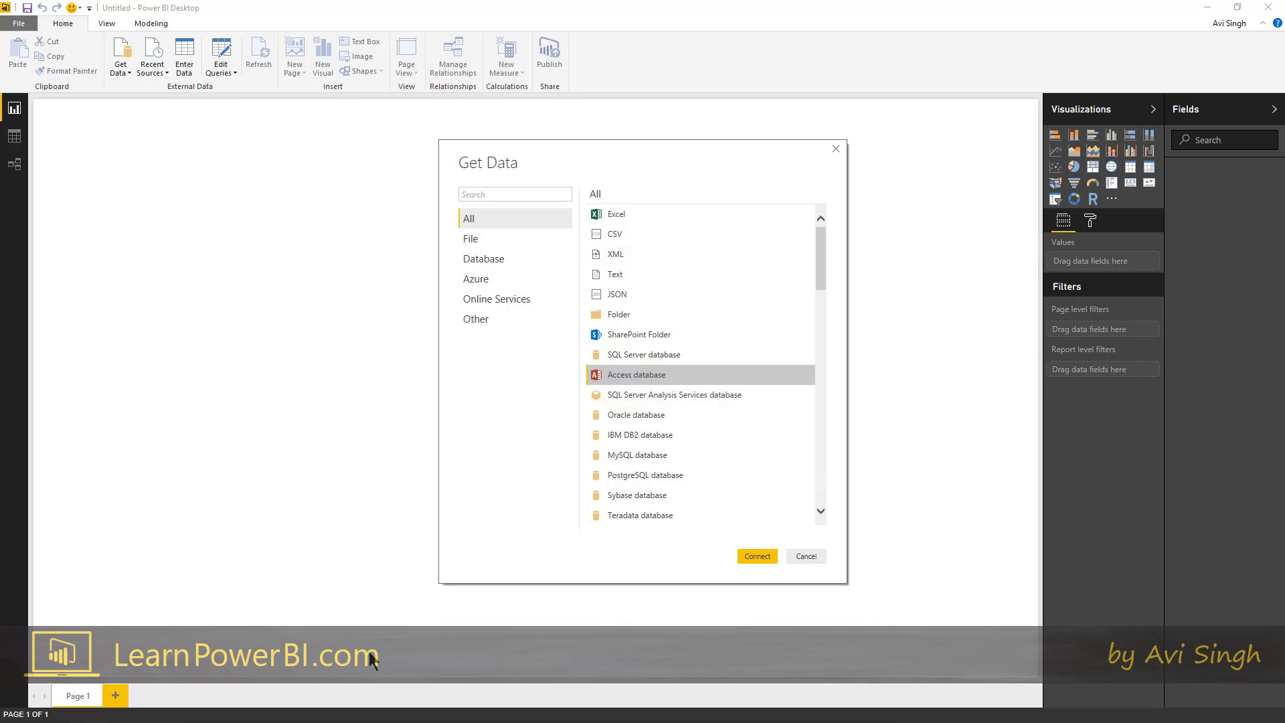
{"action": "key", "text": "alt+Tab"}
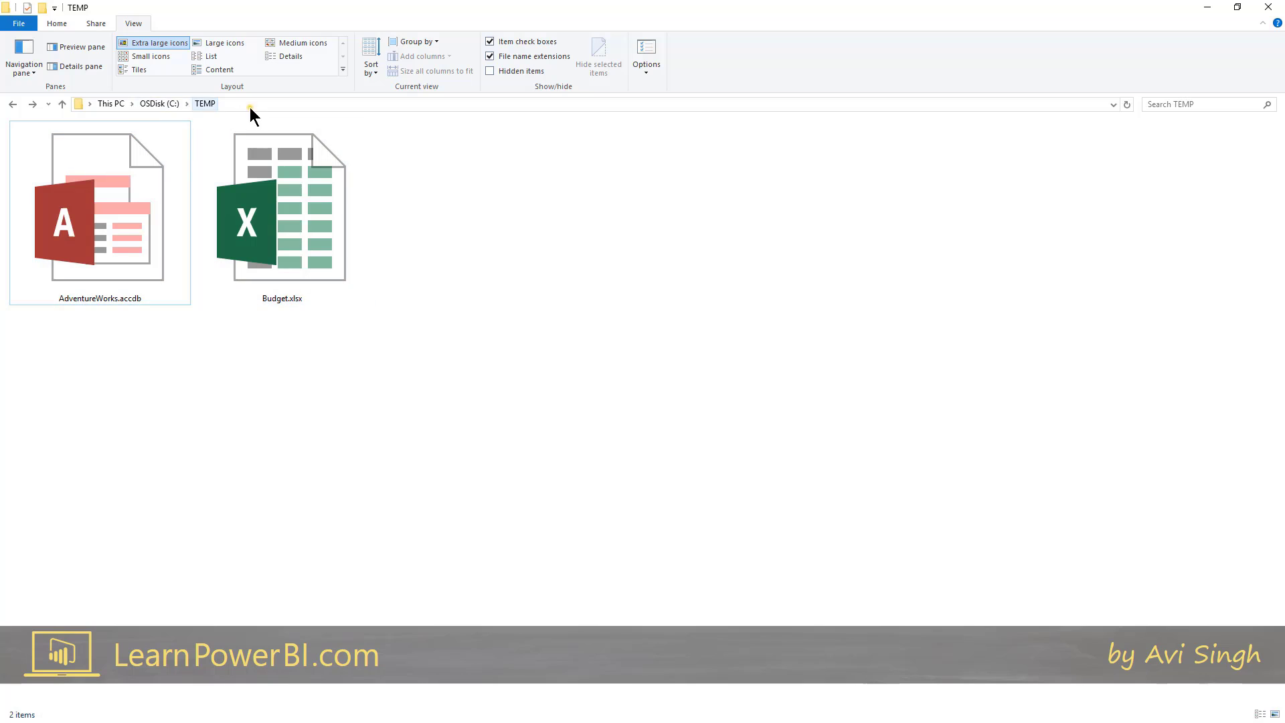
{"action": "left_click", "coordinate": [250, 107]}
{"action": "left_click", "coordinate": [287, 389]}
{"action": "left_click", "coordinate": [146, 259]}
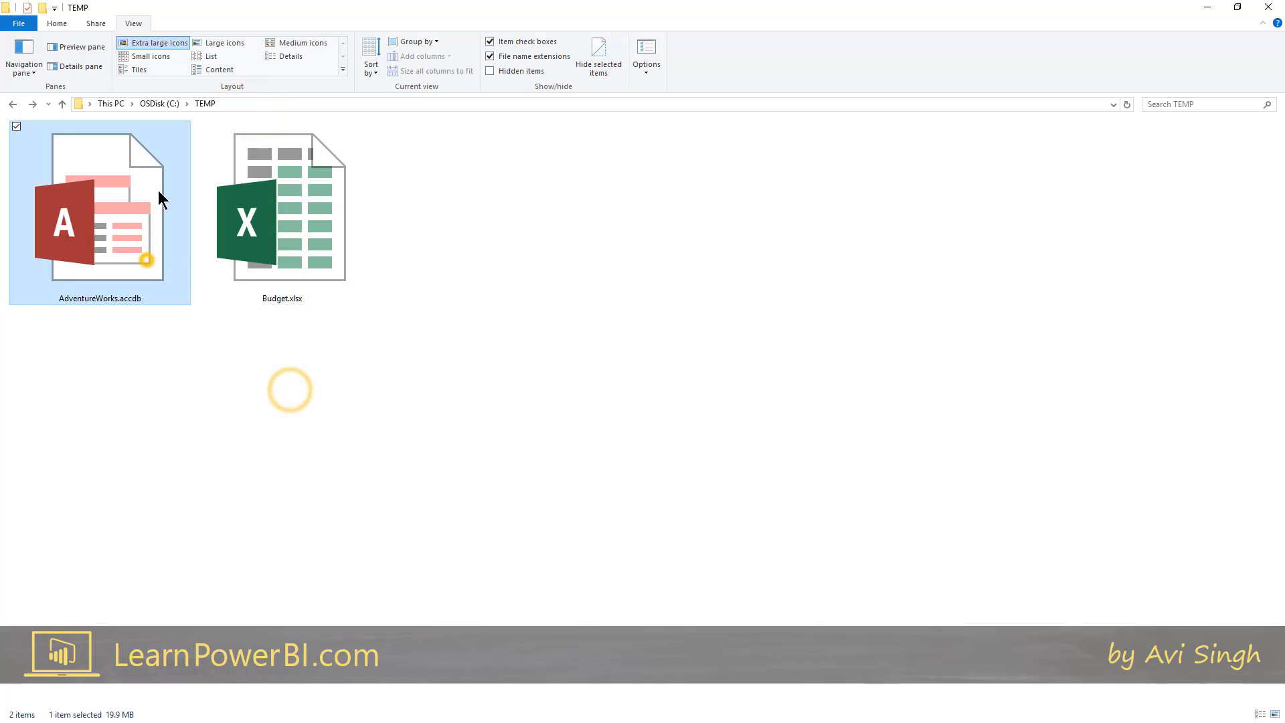
{"action": "left_click", "coordinate": [242, 104]}
{"action": "key", "text": "alt+Tab"}
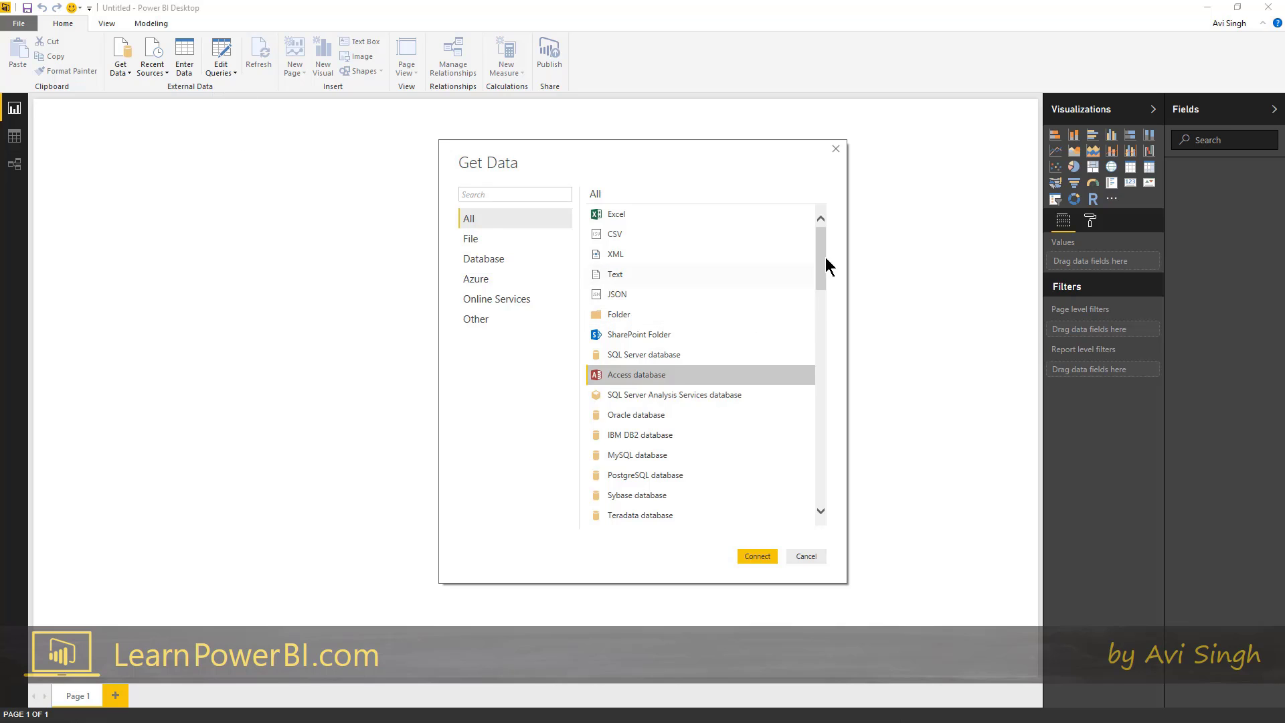
Step: Select Access database in the connector list and connect
{"action": "left_click_drag", "start_coordinate": [818, 258], "coordinate": [822, 278]}
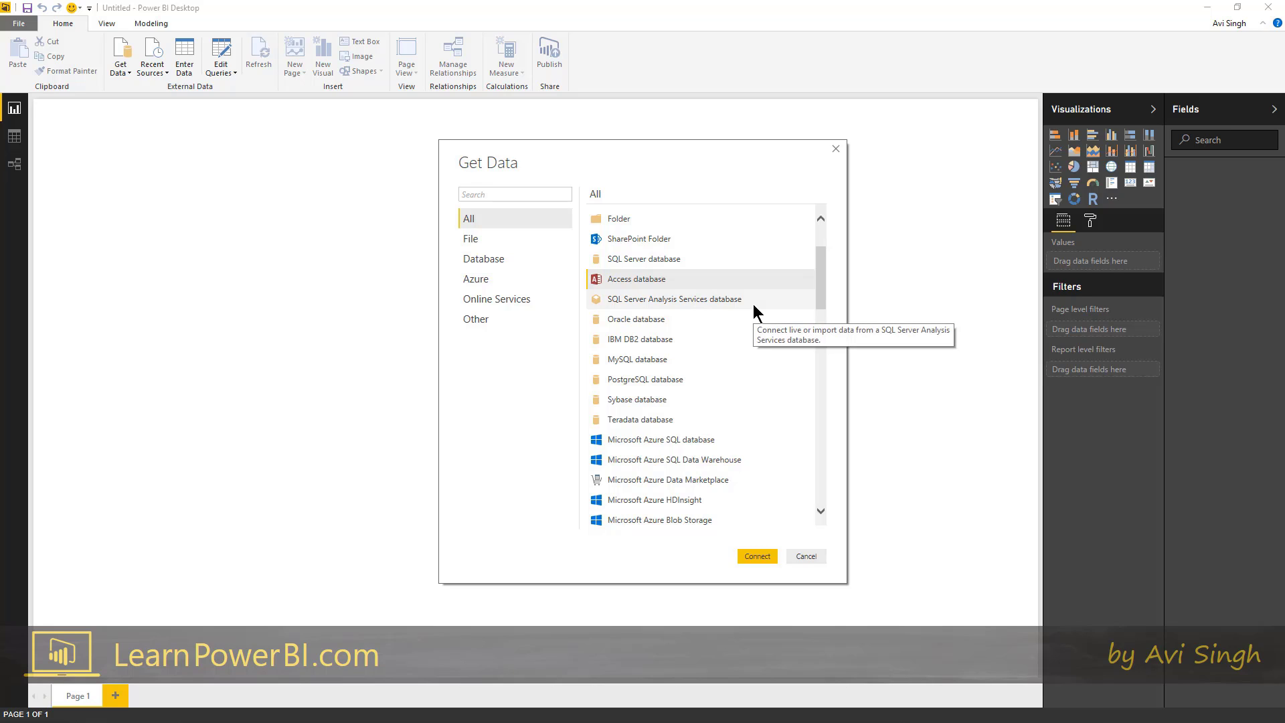
{"action": "left_click", "coordinate": [669, 284]}
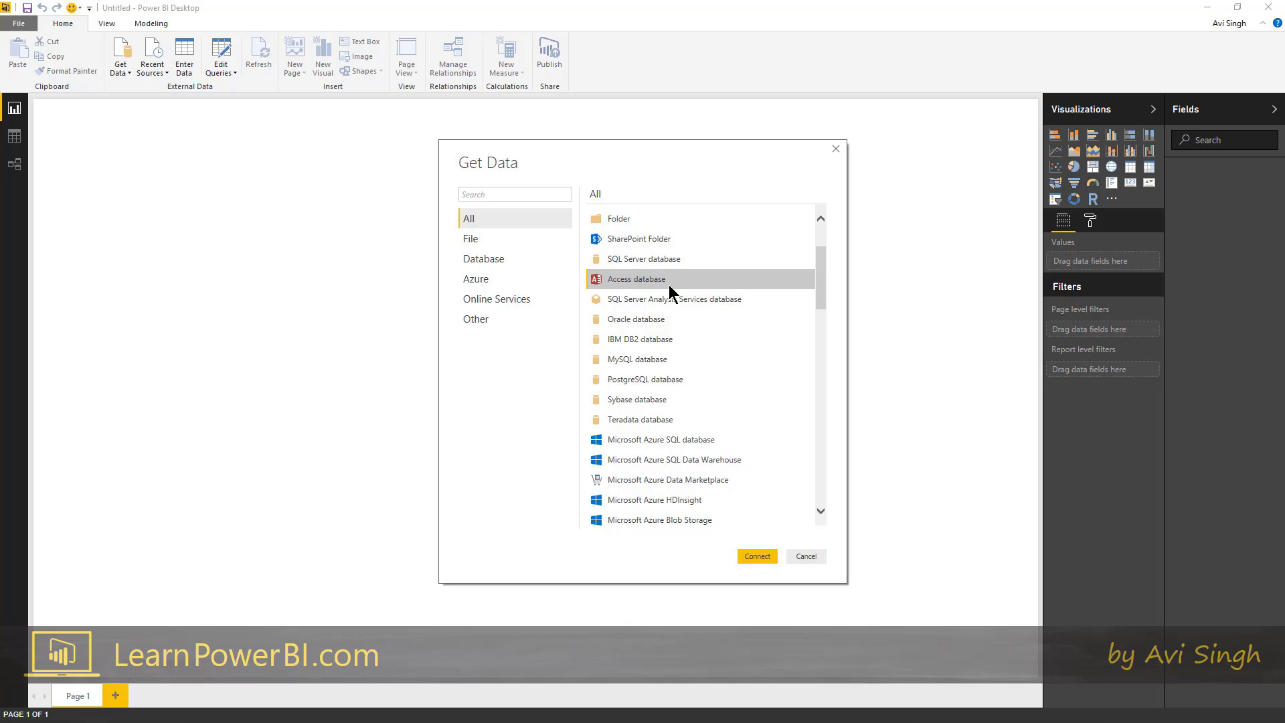
{"action": "left_click", "coordinate": [760, 558]}
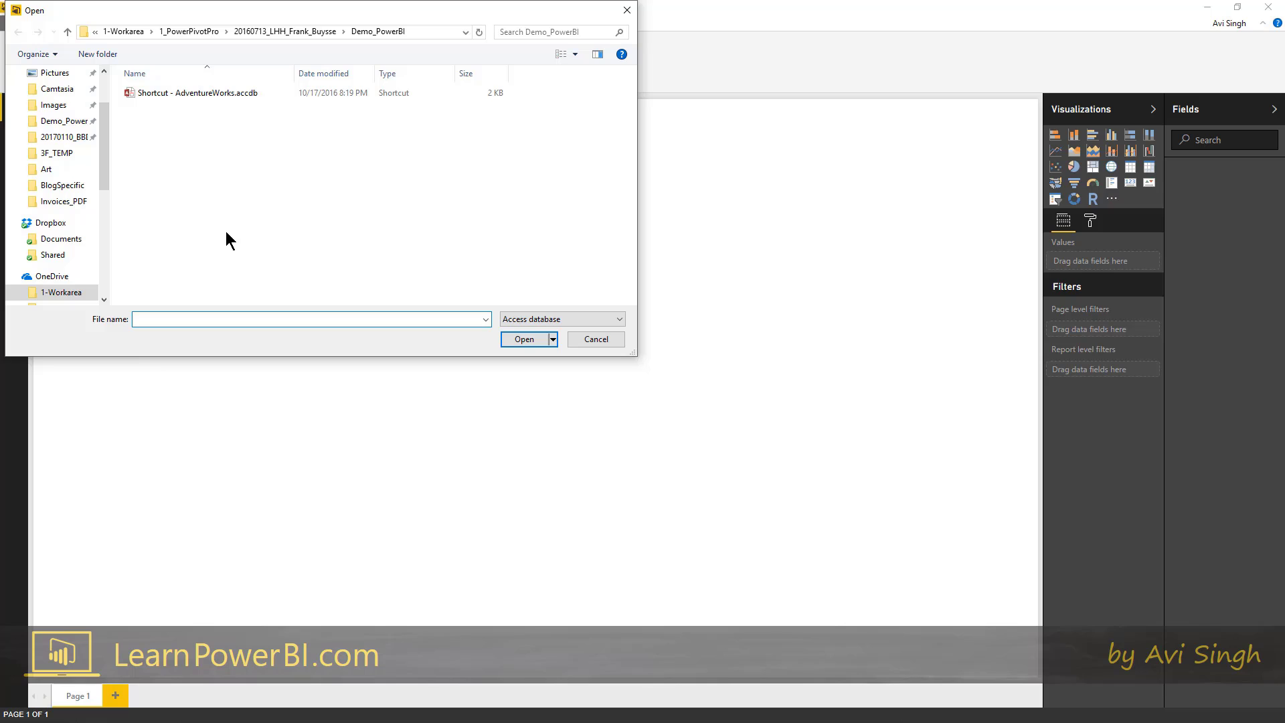
Step: Open AdventureWorks.accdb from the C:\TEMP folder
{"action": "type", "text": "C:\\TEMP"}
{"action": "key", "text": "Return"}
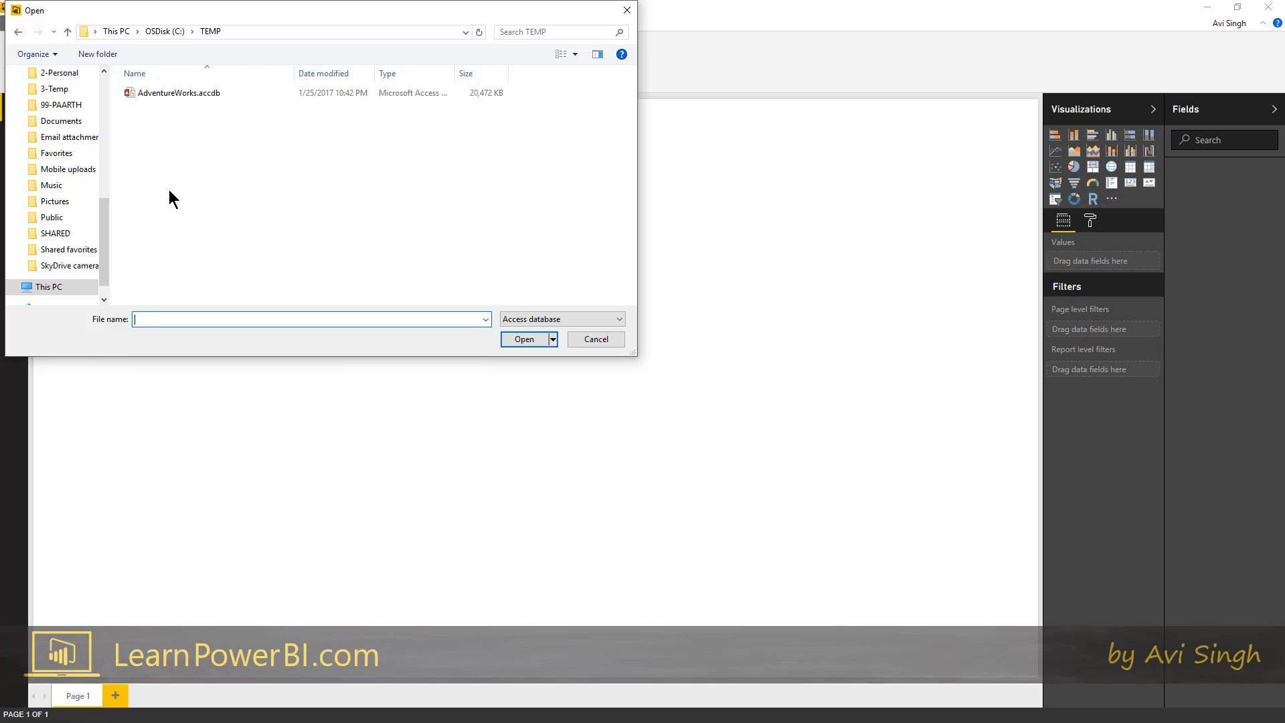
{"action": "left_click", "coordinate": [179, 93]}
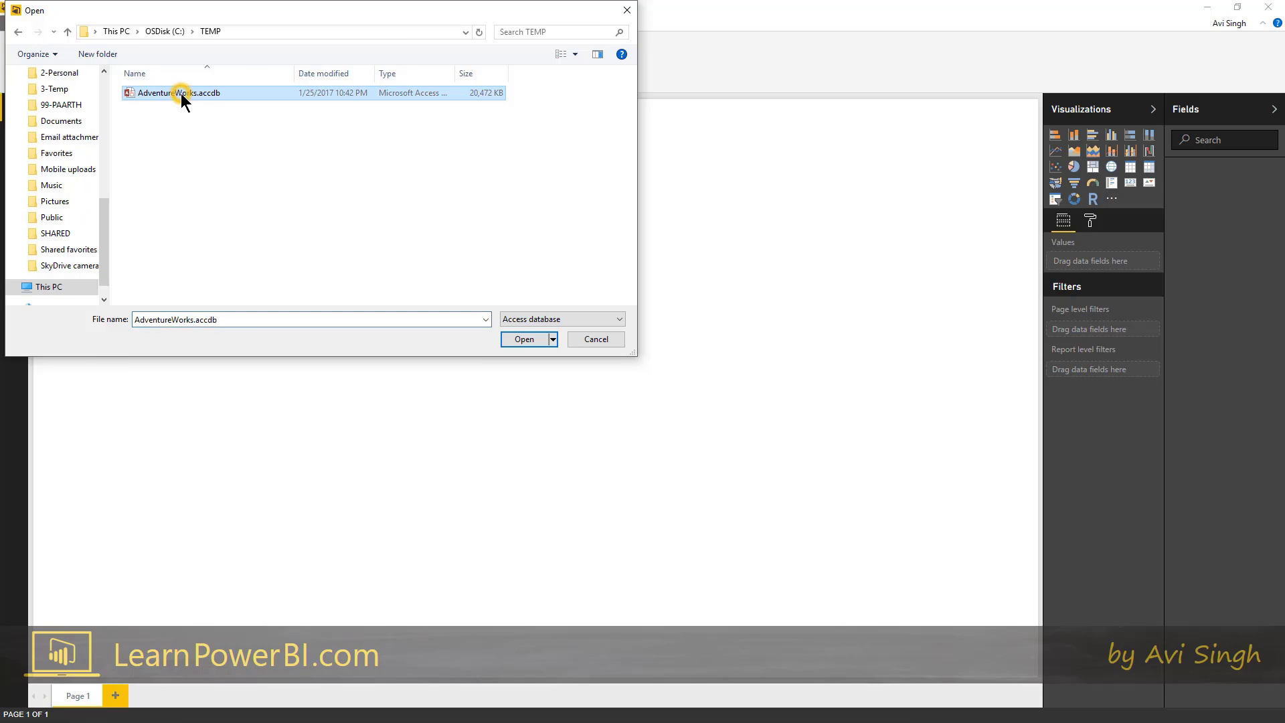
{"action": "left_click", "coordinate": [524, 340]}
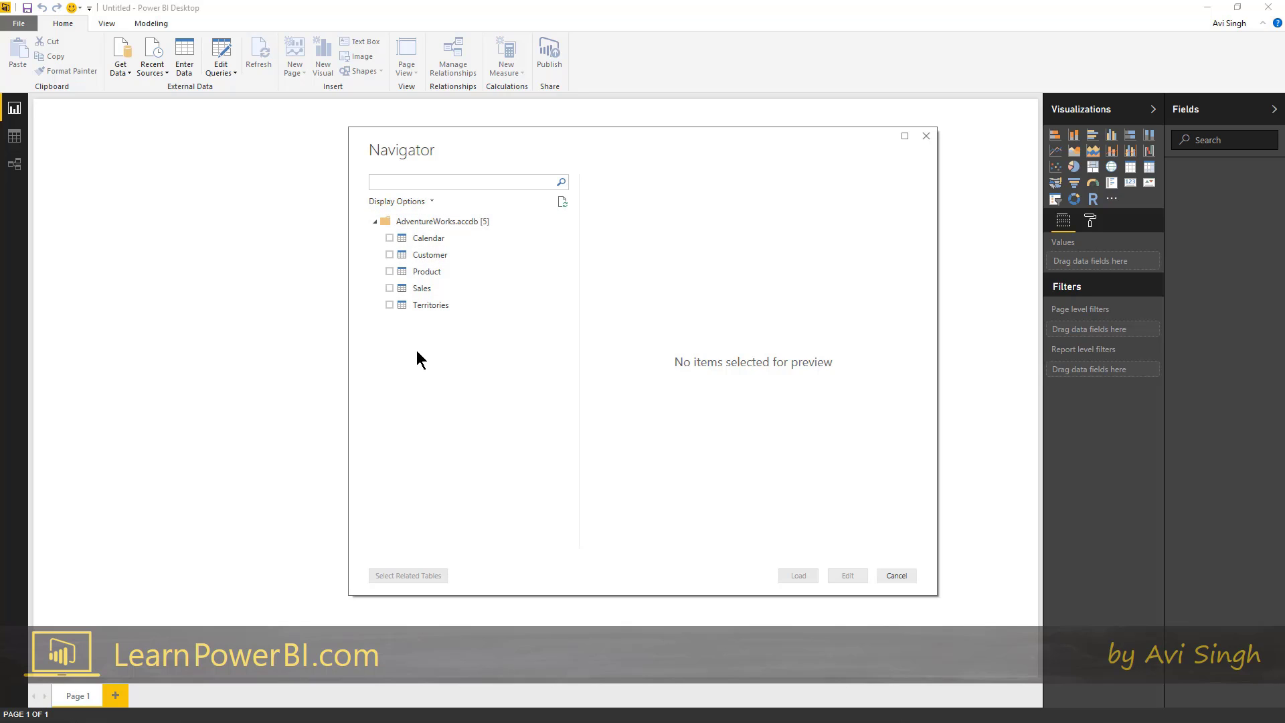
Step: Preview the Calendar, Customer and Product tables in the Navigator
{"action": "left_click", "coordinate": [426, 239]}
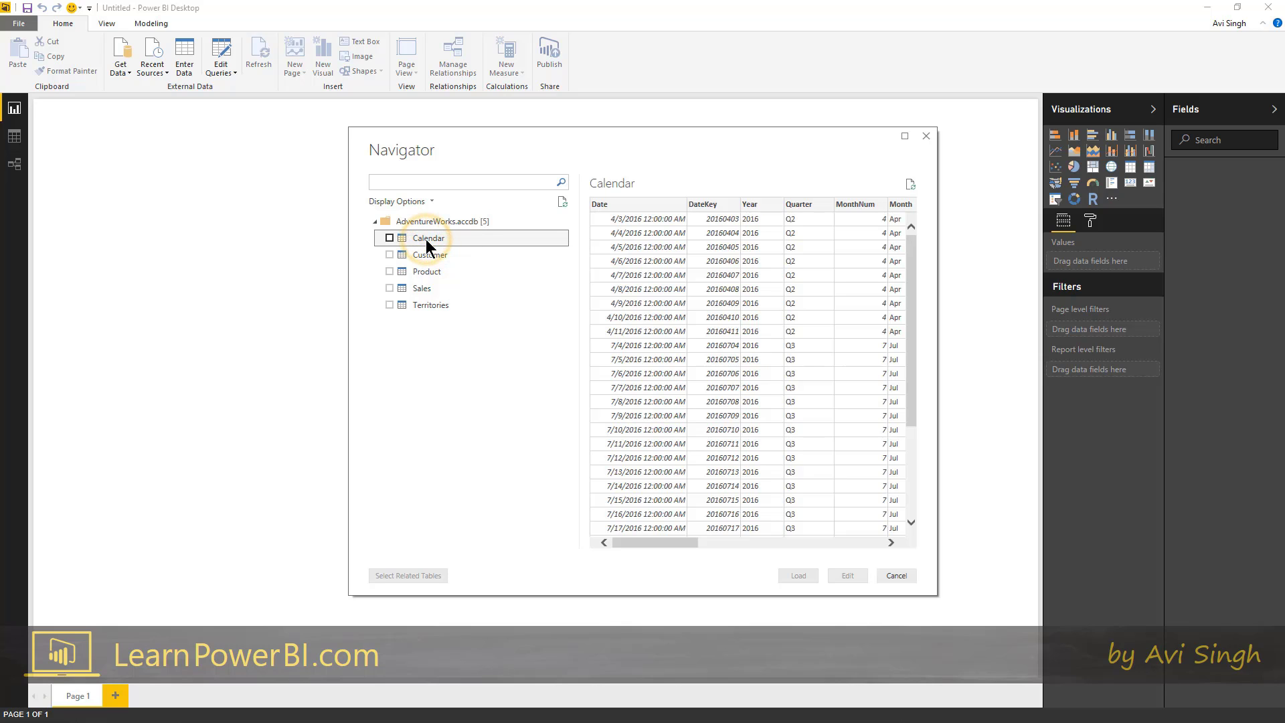
{"action": "left_click", "coordinate": [435, 255]}
{"action": "left_click", "coordinate": [428, 271]}
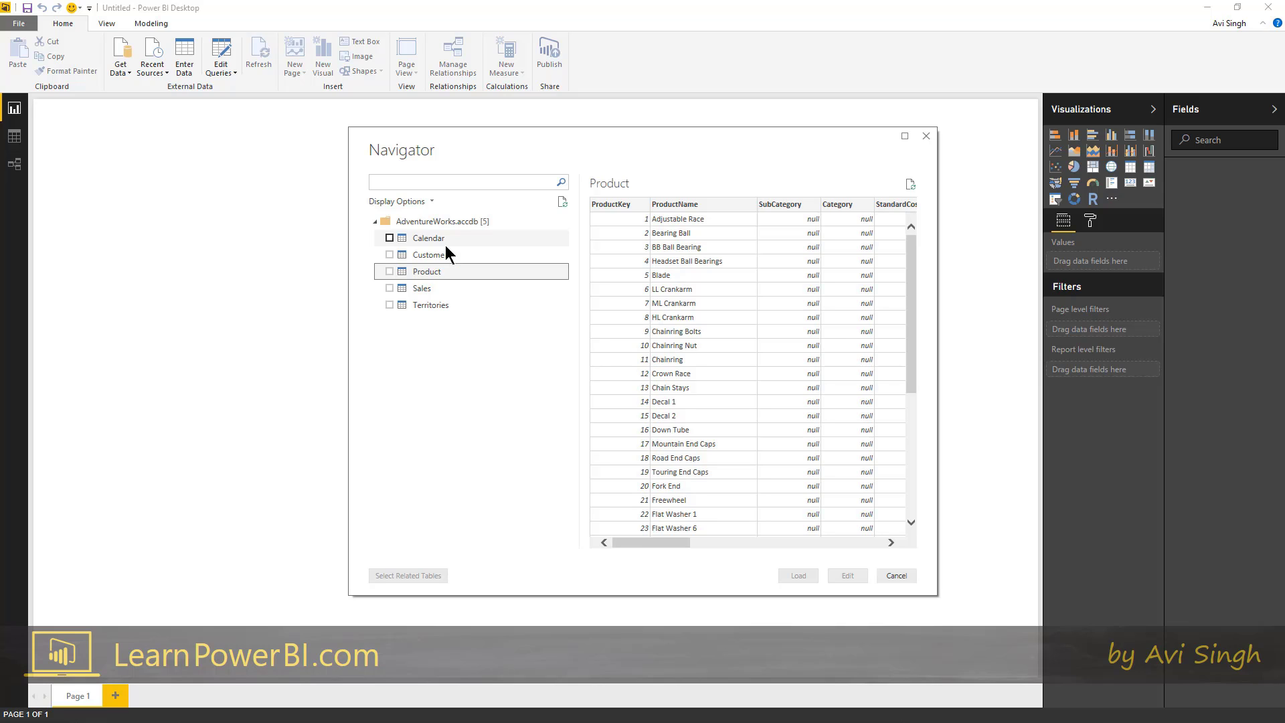
{"action": "left_click", "coordinate": [444, 244]}
{"action": "left_click", "coordinate": [443, 255]}
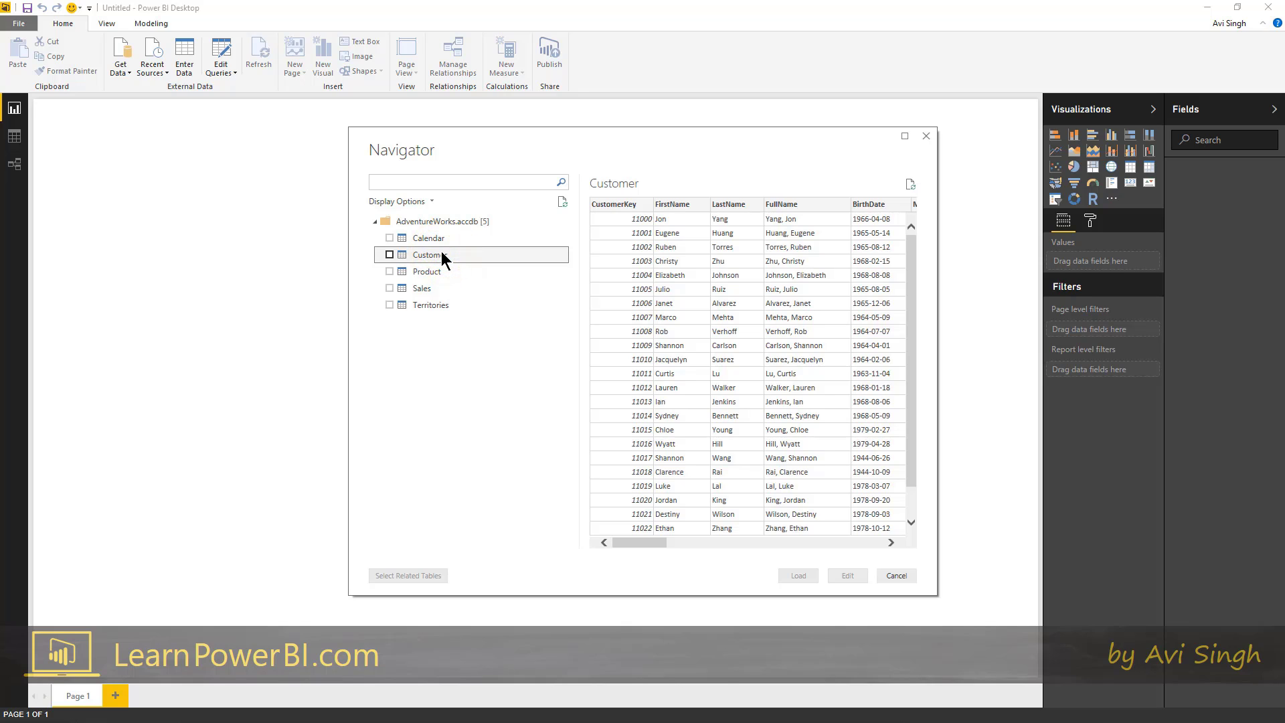
Step: Tick Calendar, Customer, Product, Sales and Territories and load them into the model
{"action": "left_click", "coordinate": [390, 238]}
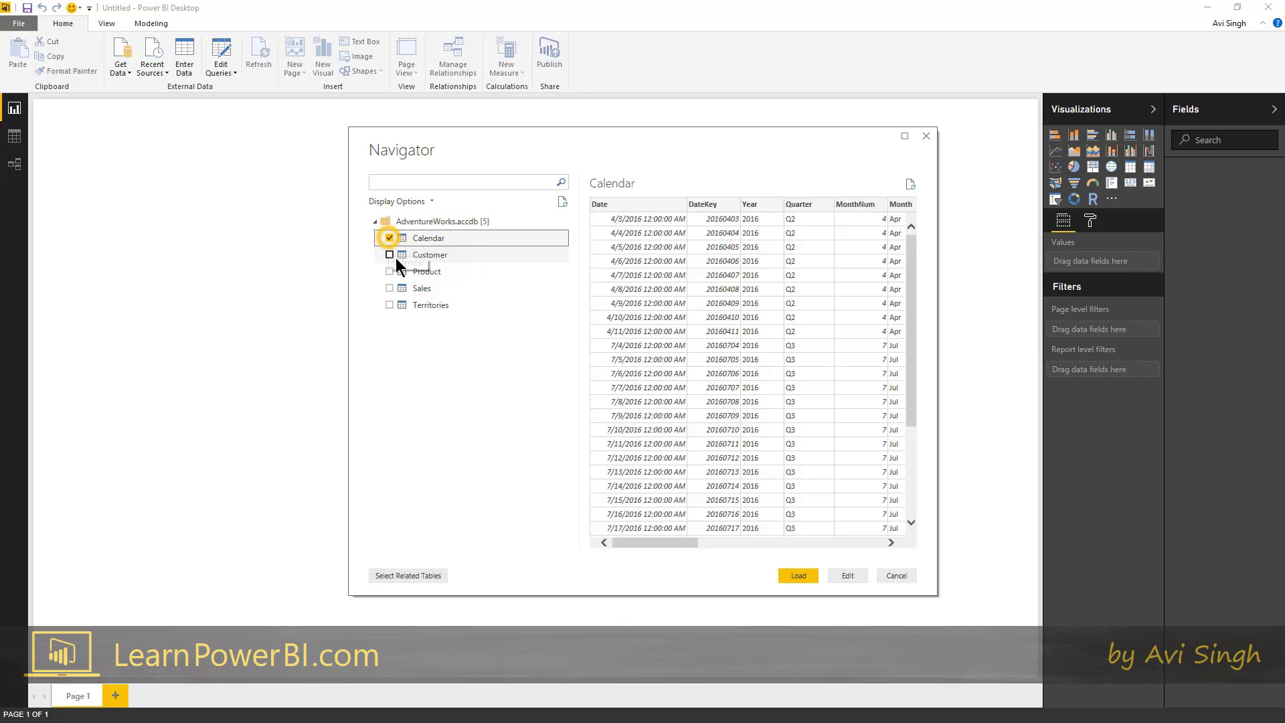
{"action": "left_click", "coordinate": [389, 255]}
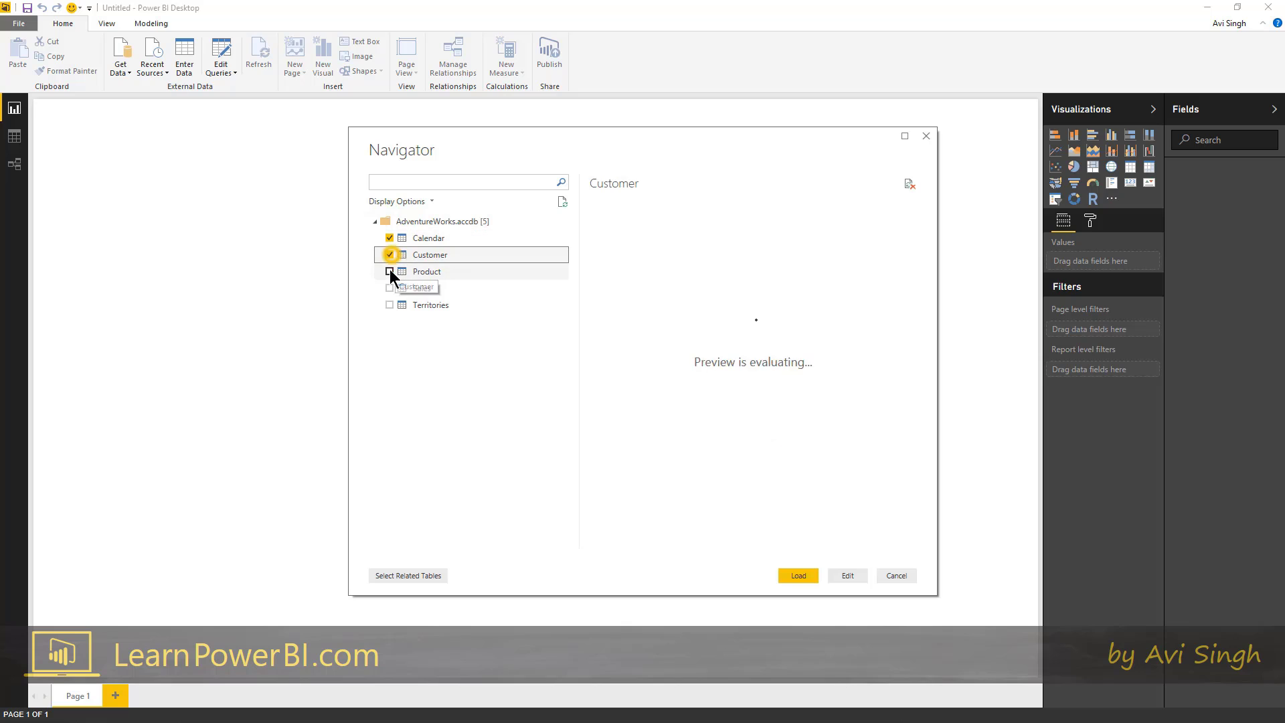
{"action": "left_click", "coordinate": [389, 271]}
{"action": "left_click", "coordinate": [389, 288]}
{"action": "left_click", "coordinate": [390, 304]}
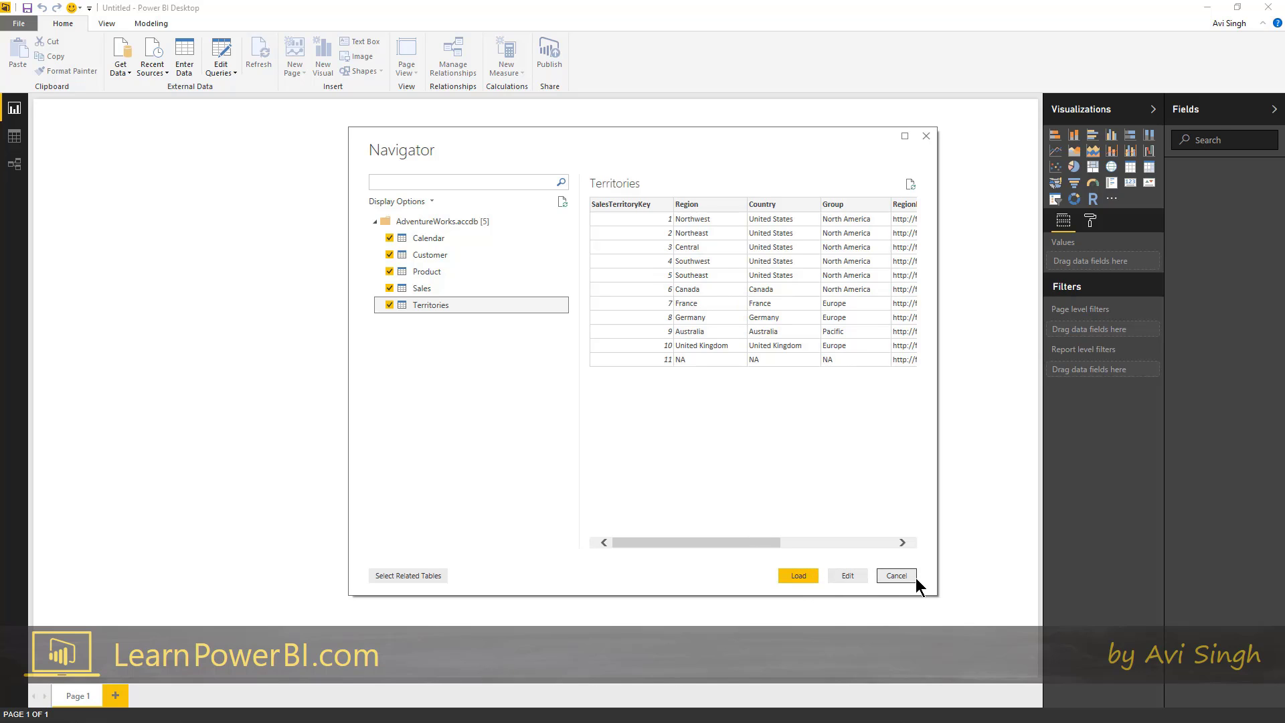
{"action": "left_click", "coordinate": [796, 577]}
{"action": "left_click", "coordinate": [799, 579]}
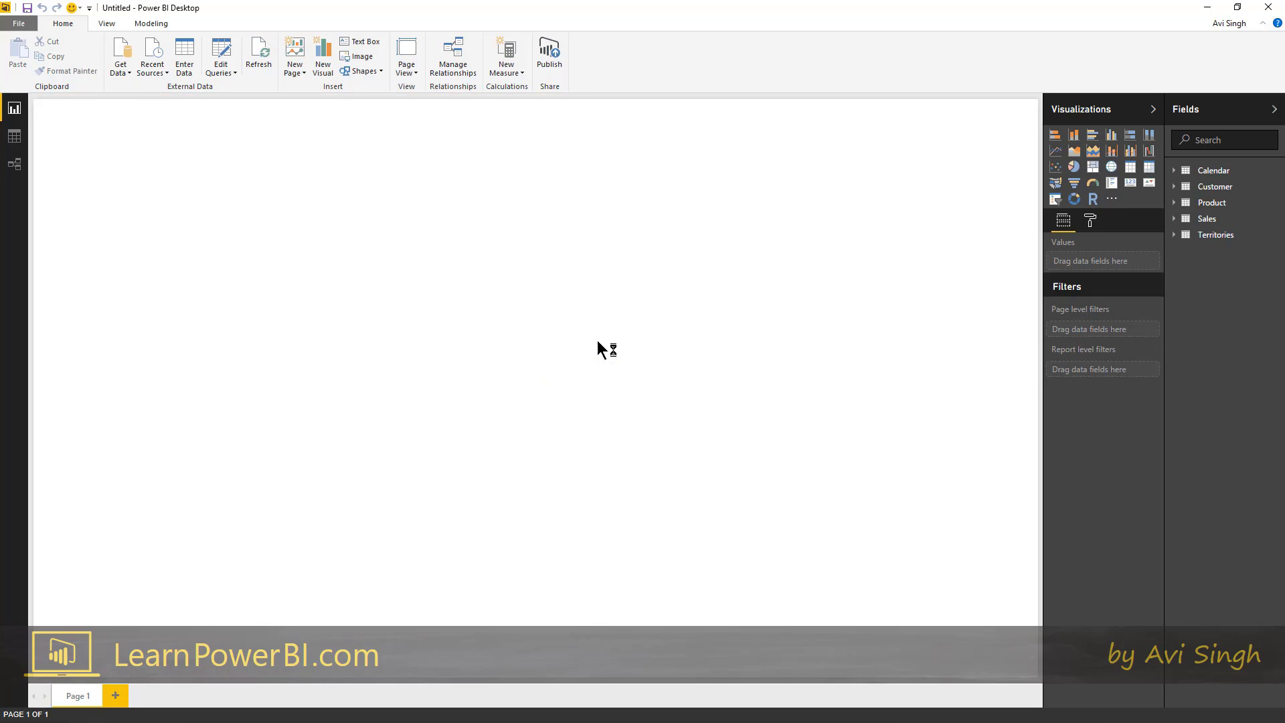
Step: Save the model as PowerBI_Model.pbix in C:\TEMP
{"action": "left_click", "coordinate": [27, 8]}
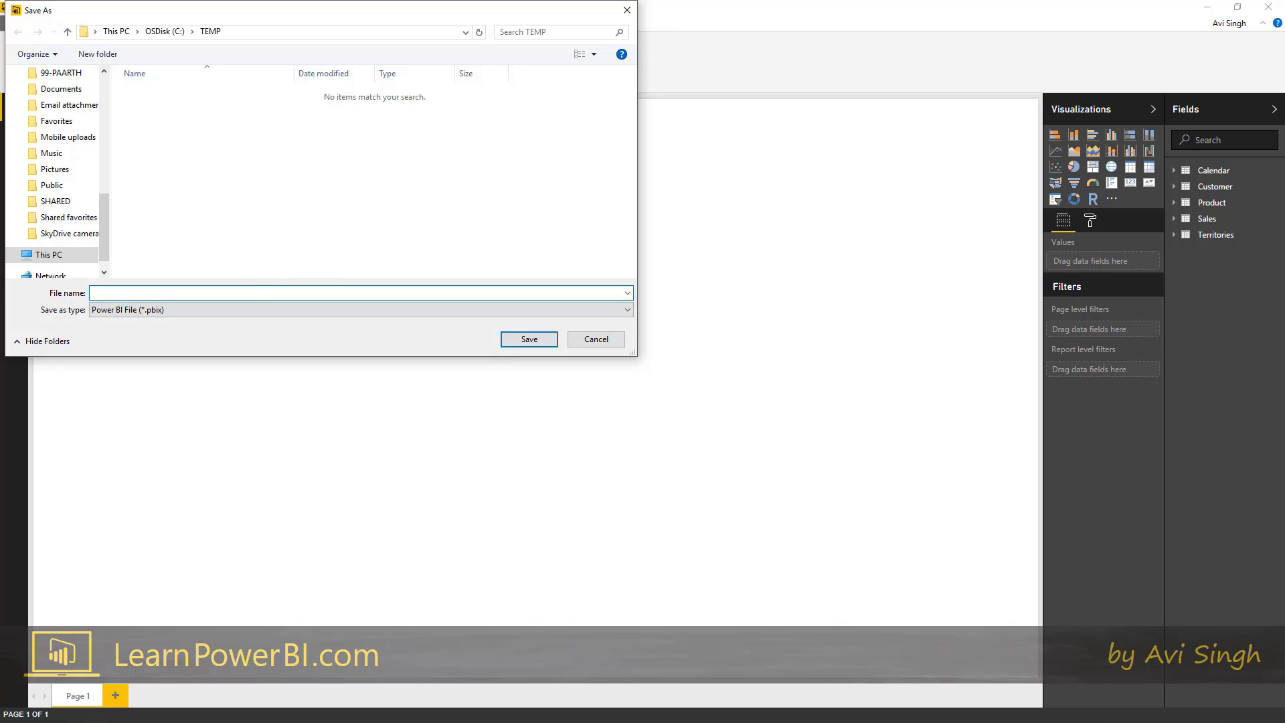
{"action": "left_click", "coordinate": [656, 433]}
{"action": "left_click", "coordinate": [513, 295]}
{"action": "type", "text": "PowerBI_Model"}
{"action": "left_click", "coordinate": [516, 338]}
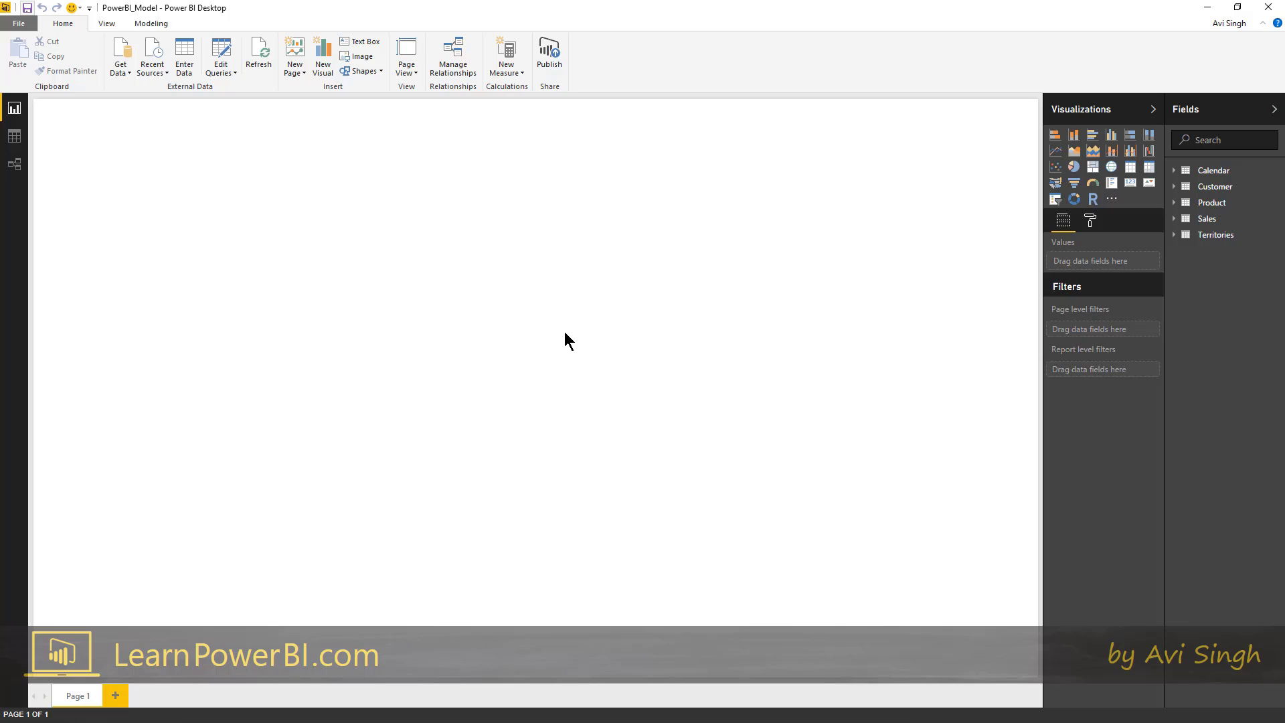
Step: List C:\TEMP in Details view to compare AdventureWorks.accdb and PowerBI_Model.pbix (3,766 KB) sizes
{"action": "key", "text": "alt+Tab"}
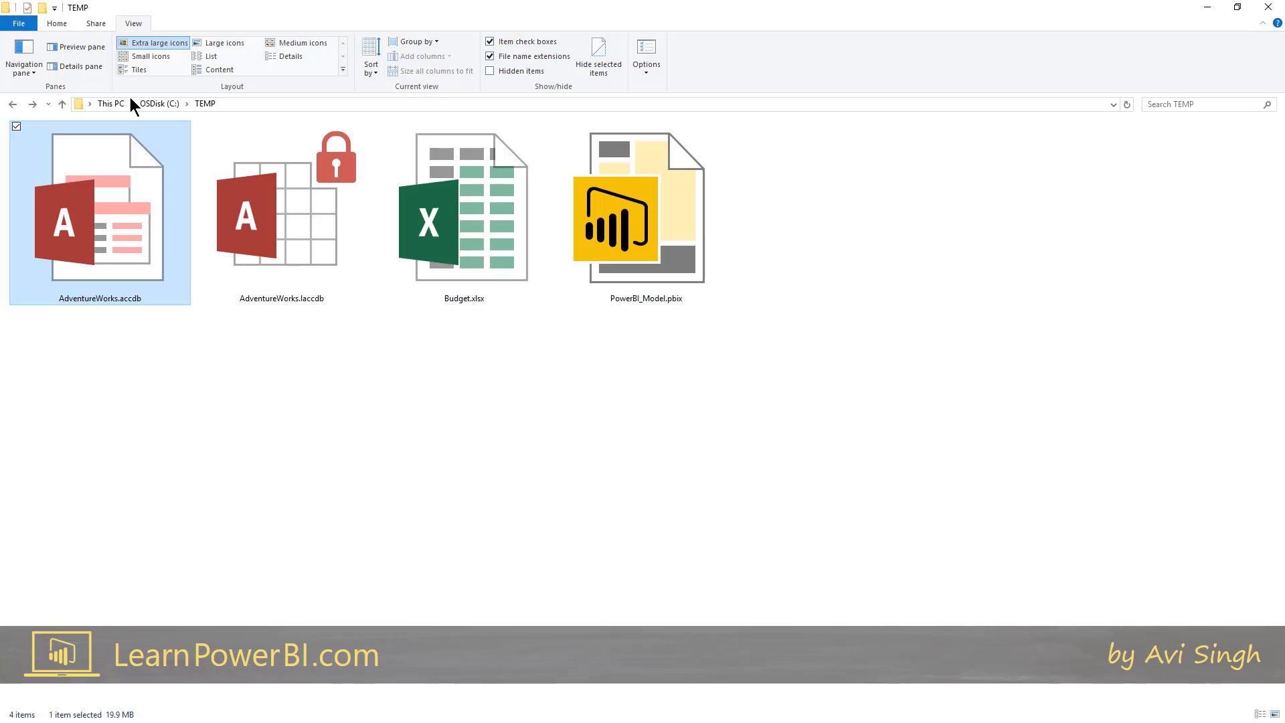
{"action": "left_click", "coordinate": [293, 57]}
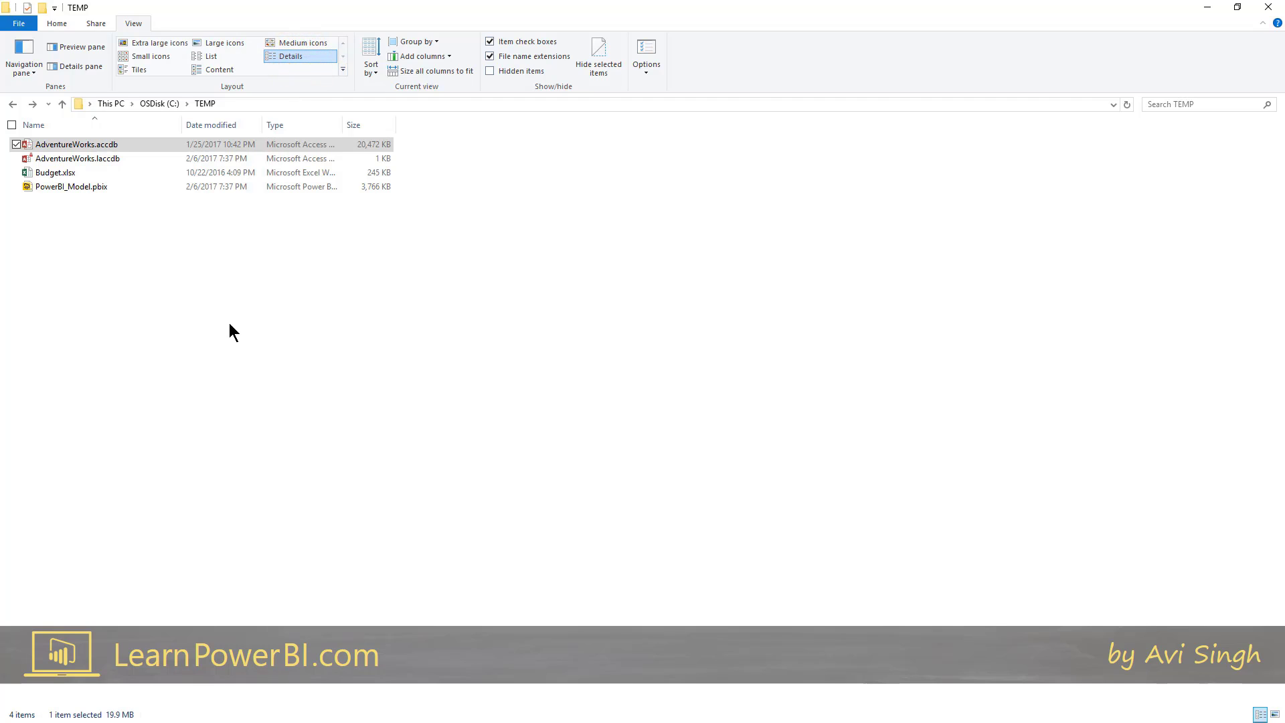
{"action": "left_click", "coordinate": [1, 208]}
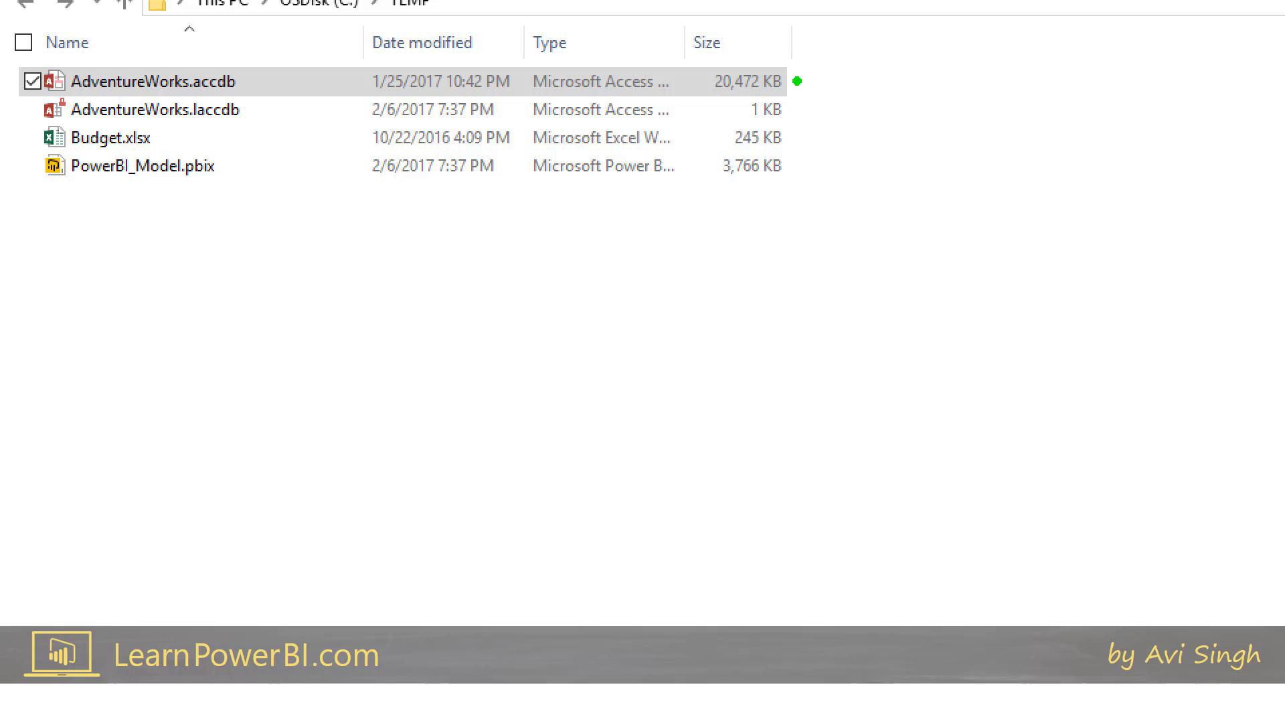
{"action": "left_click_drag", "start_coordinate": [787, 83], "coordinate": [925, 83]}
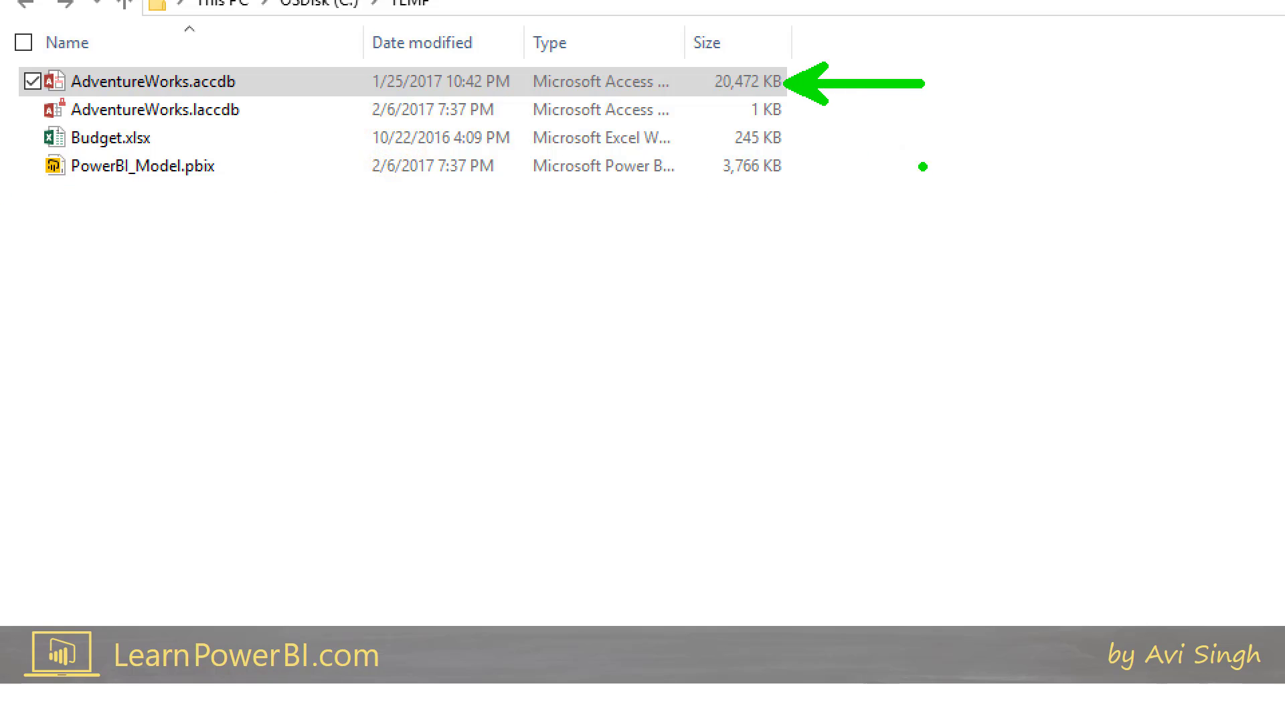
{"action": "left_click_drag", "start_coordinate": [795, 165], "coordinate": [941, 166]}
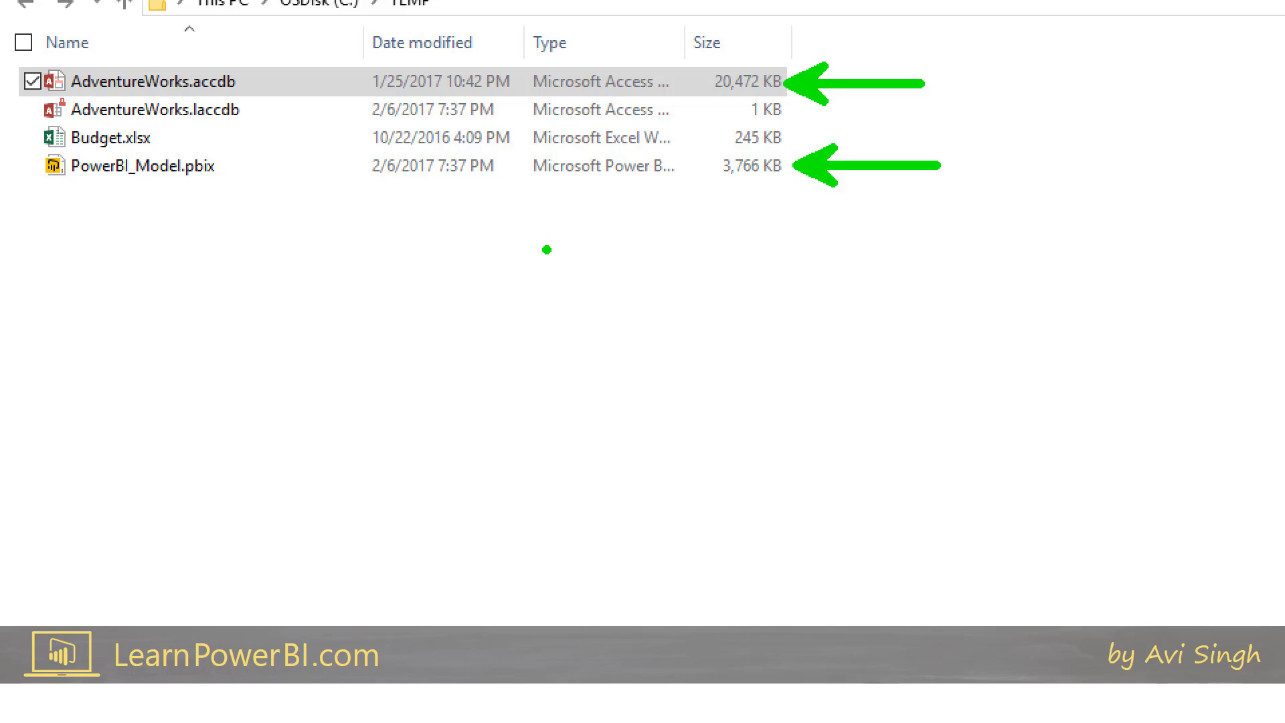
{"action": "key", "text": "Escape"}
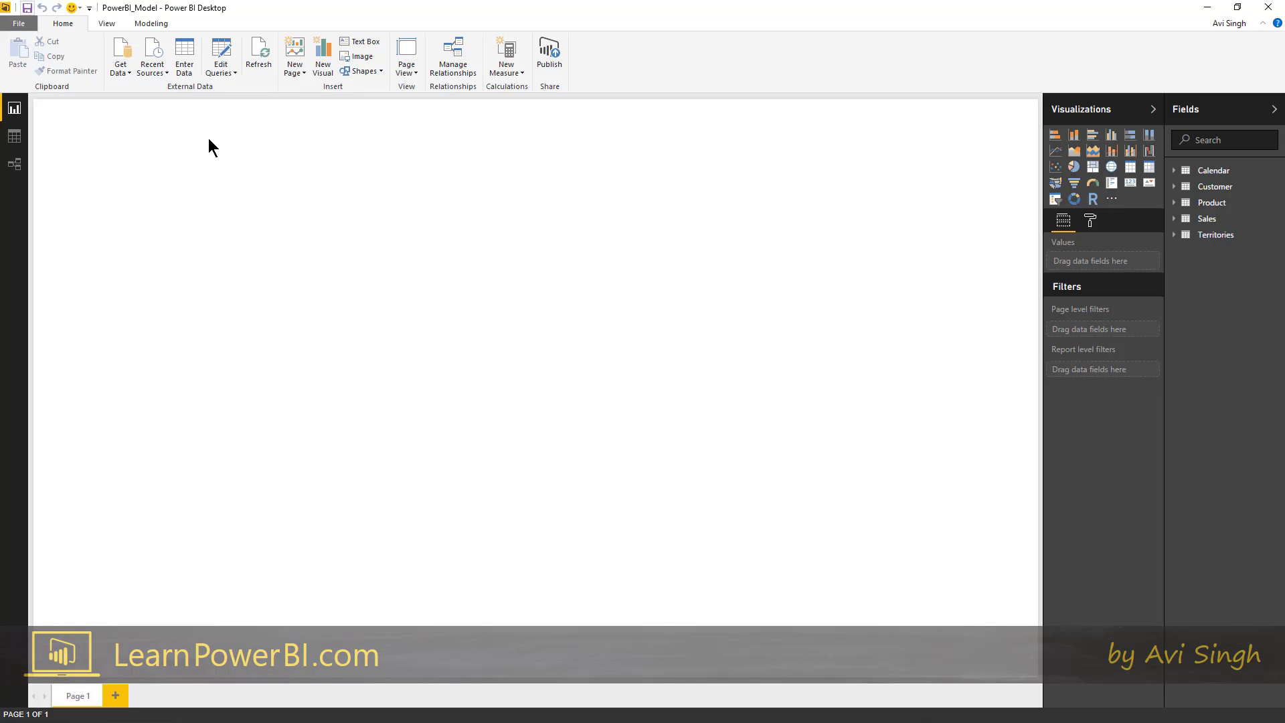
Step: Show the Calendar table's 1,461 rows in Data view, then reopen PowerBI_Model from the folder
{"action": "left_click", "coordinate": [14, 136]}
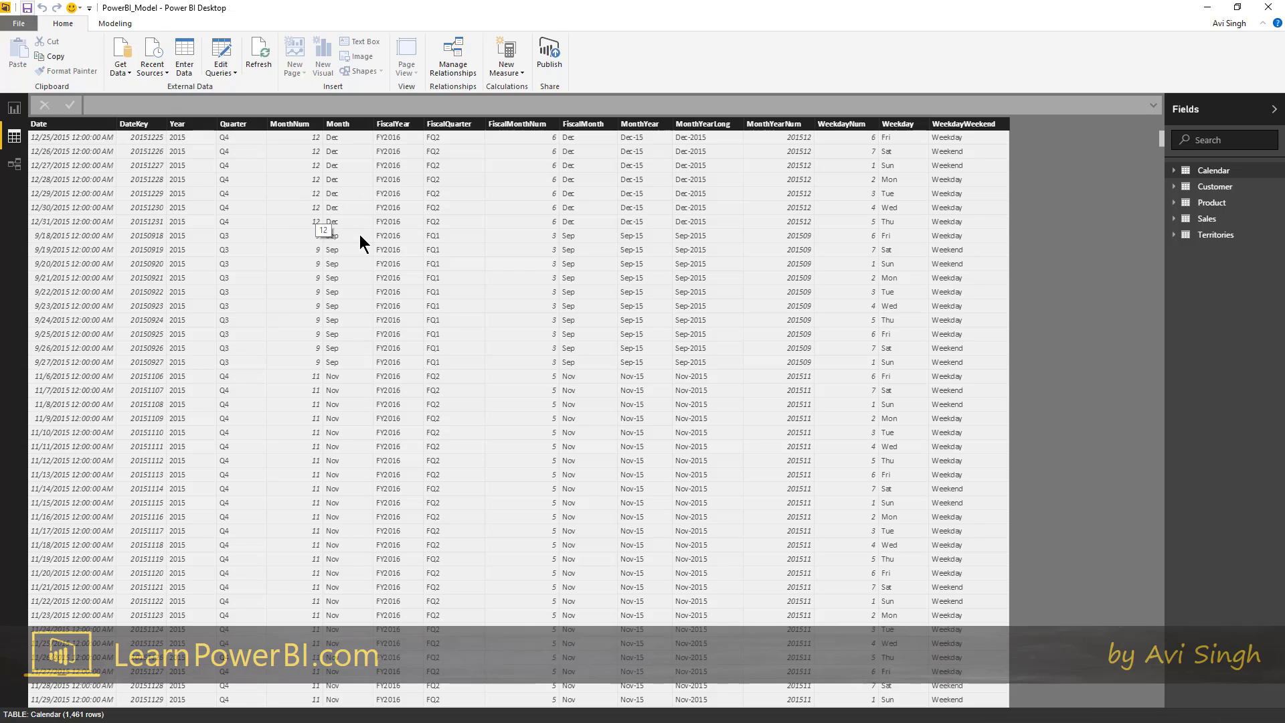
{"action": "key", "text": "alt+Tab"}
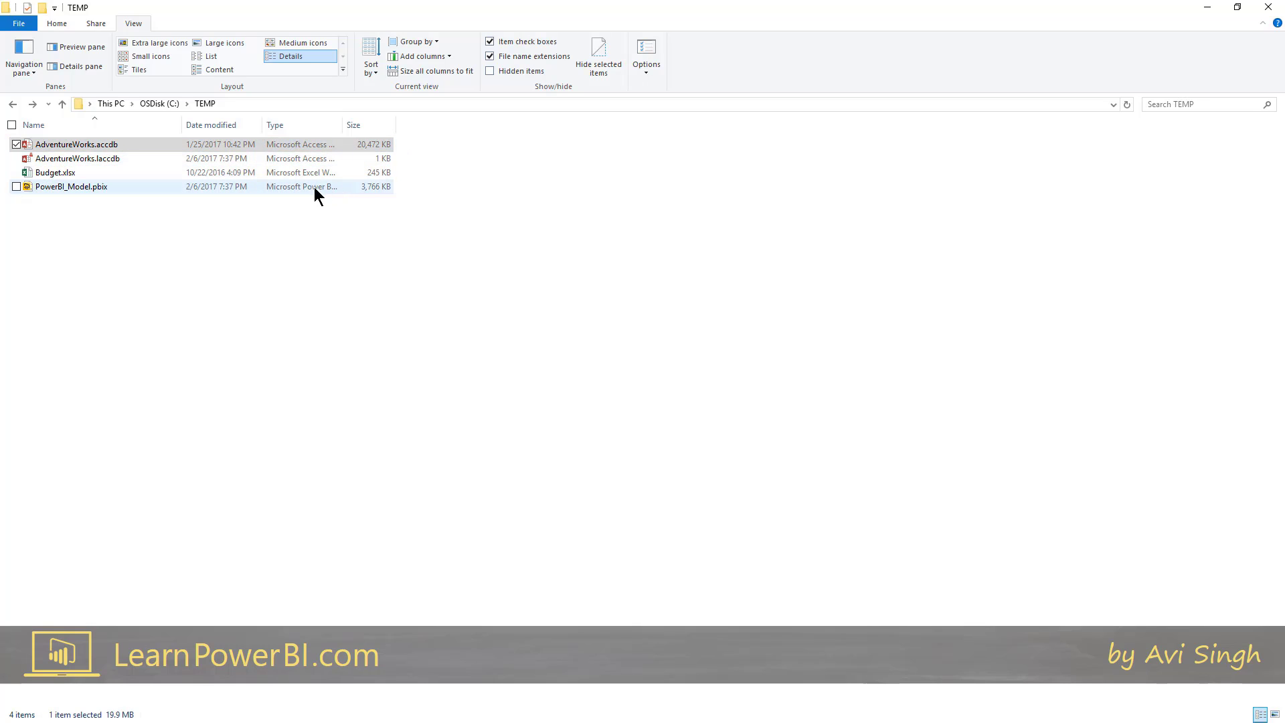
{"action": "double_click", "coordinate": [295, 188]}
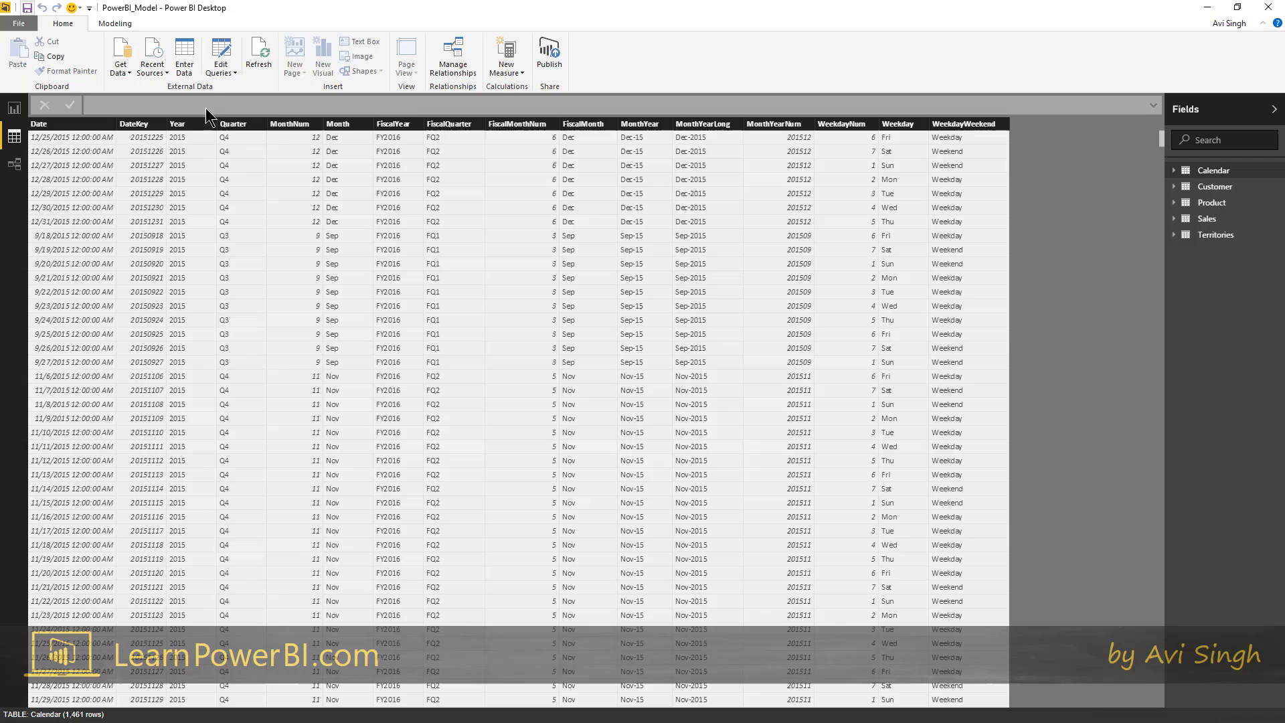
{"action": "left_click", "coordinate": [119, 67]}
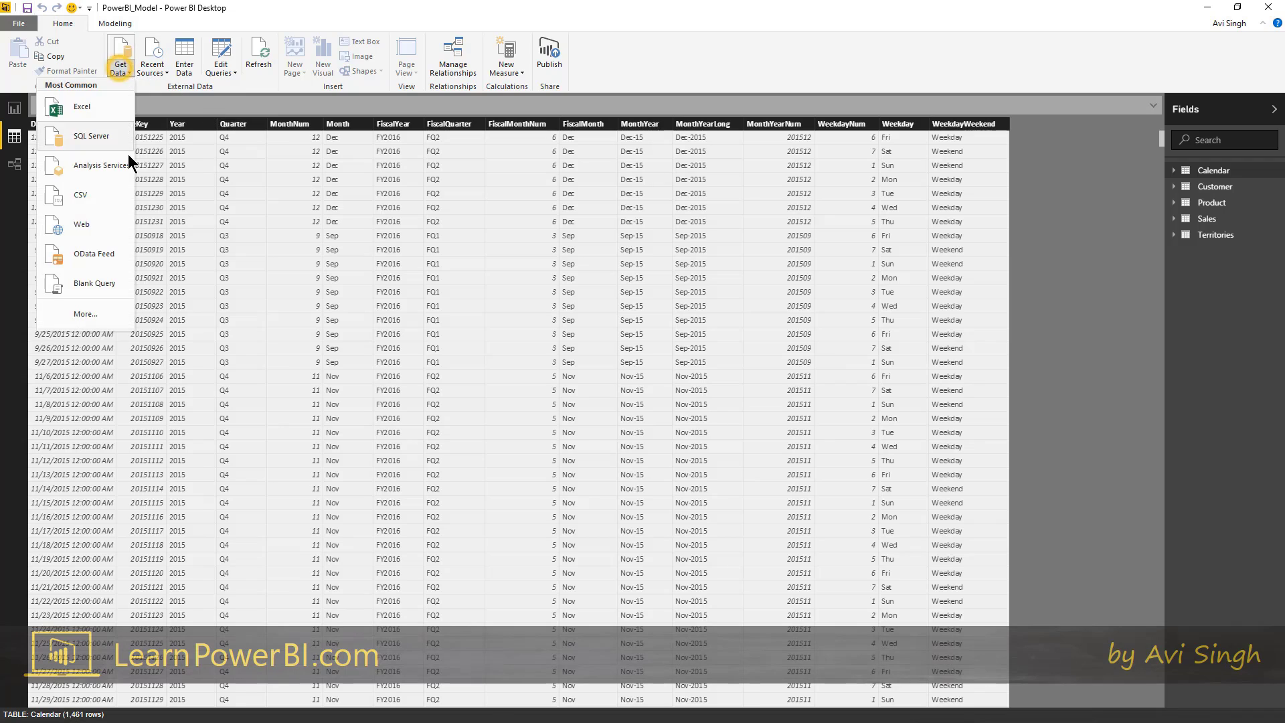
{"action": "left_click", "coordinate": [85, 327]}
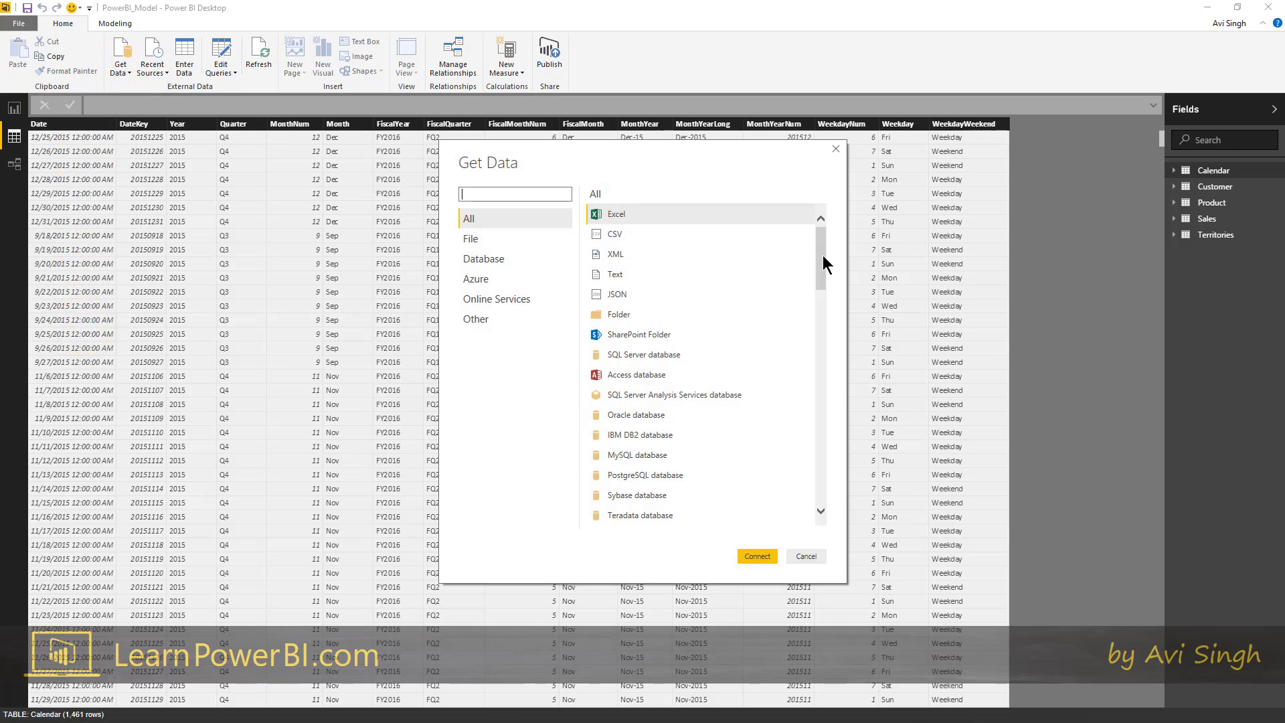
{"action": "left_click_drag", "start_coordinate": [824, 263], "coordinate": [820, 342]}
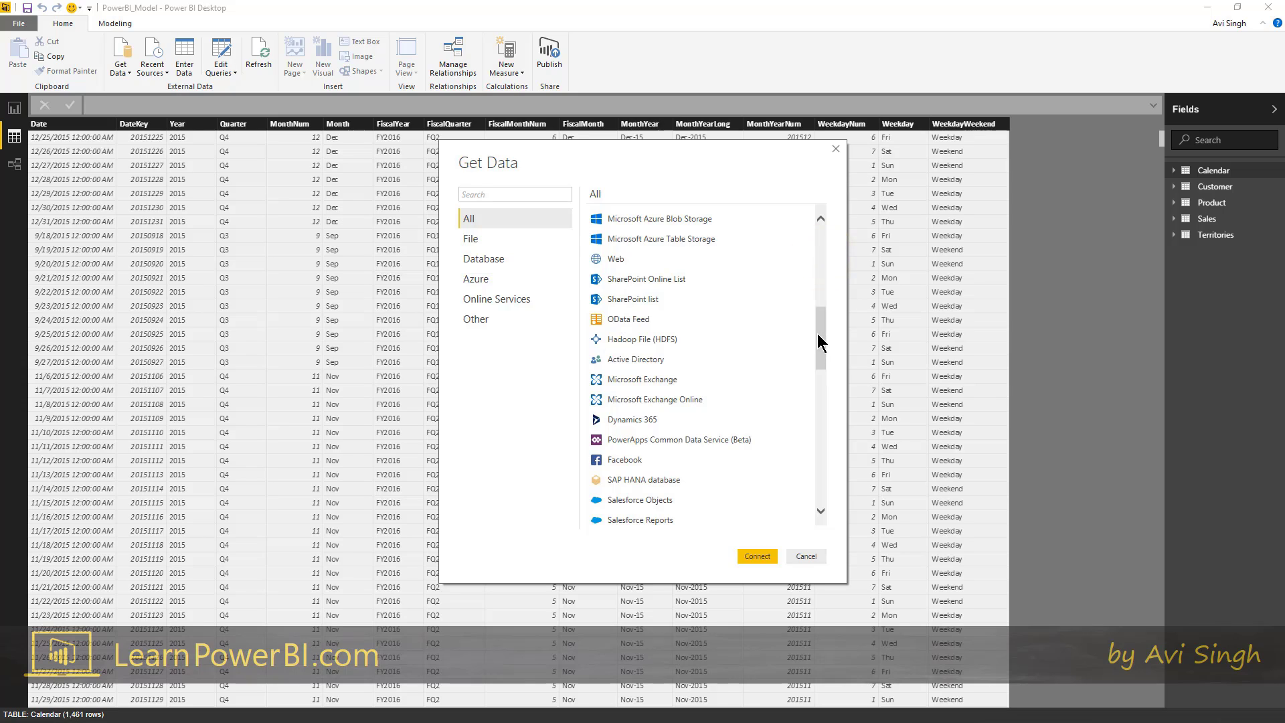
{"action": "left_click", "coordinate": [808, 556]}
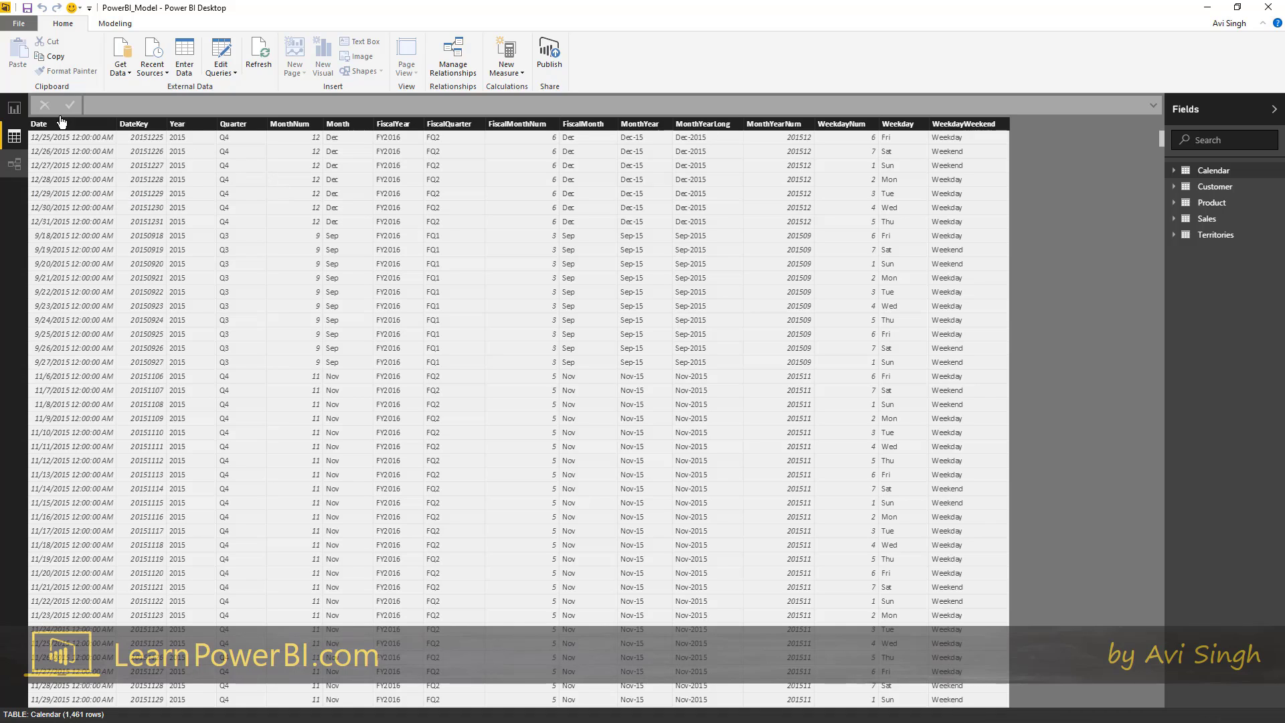
Step: On the Report page, expand and collapse the Calendar table's field list
{"action": "left_click", "coordinate": [14, 107]}
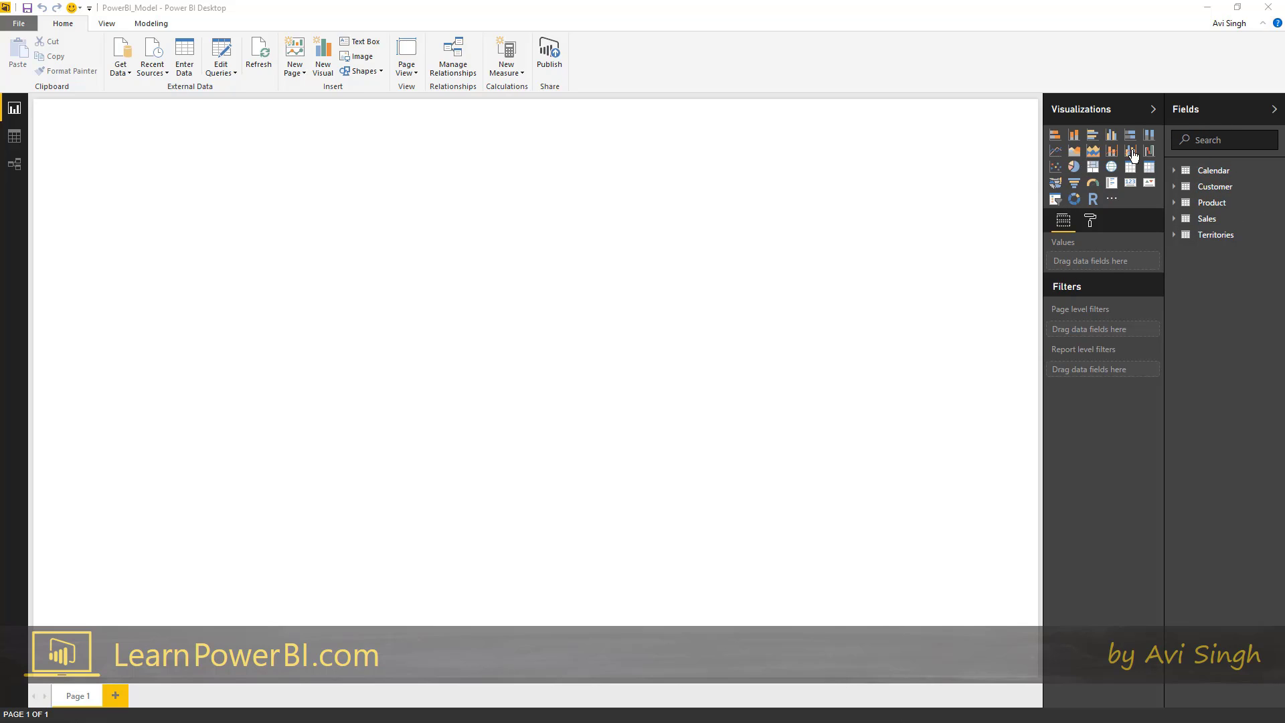
{"action": "left_click", "coordinate": [1175, 172]}
{"action": "left_click", "coordinate": [1176, 173]}
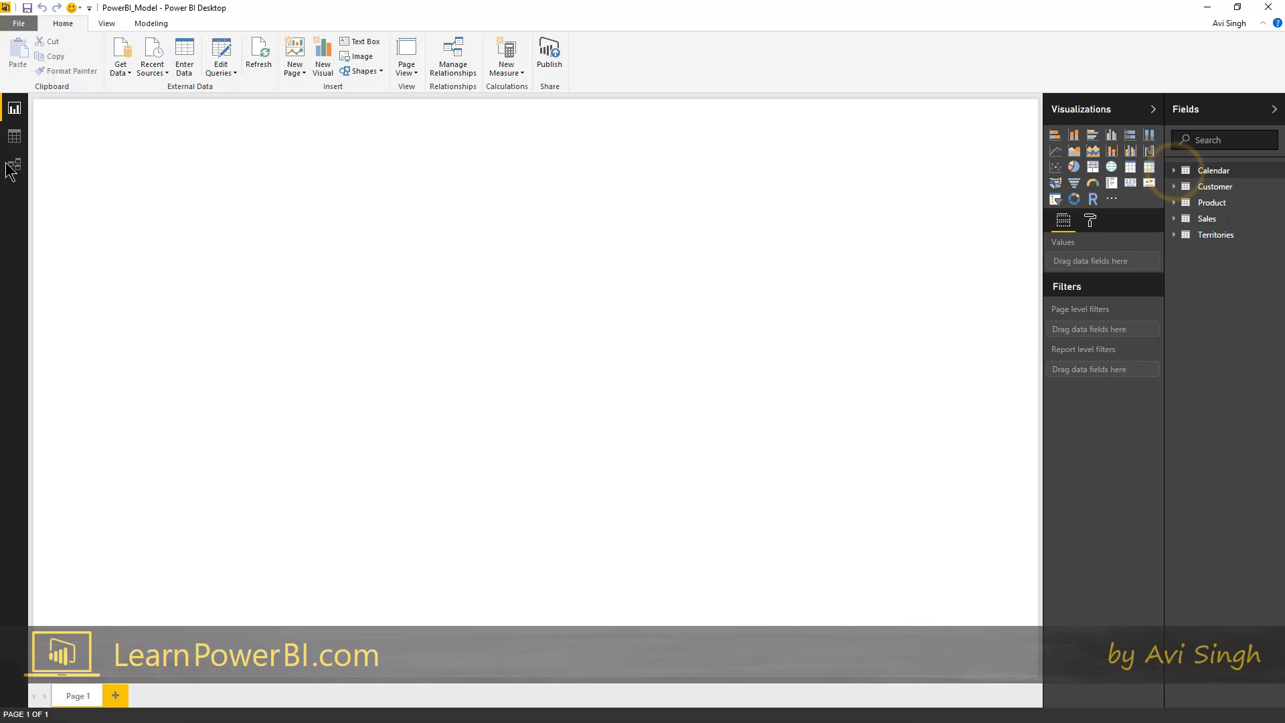
Step: Browse the Customer and Product rows in Data view, then display the Relationships diagram
{"action": "left_click", "coordinate": [14, 136]}
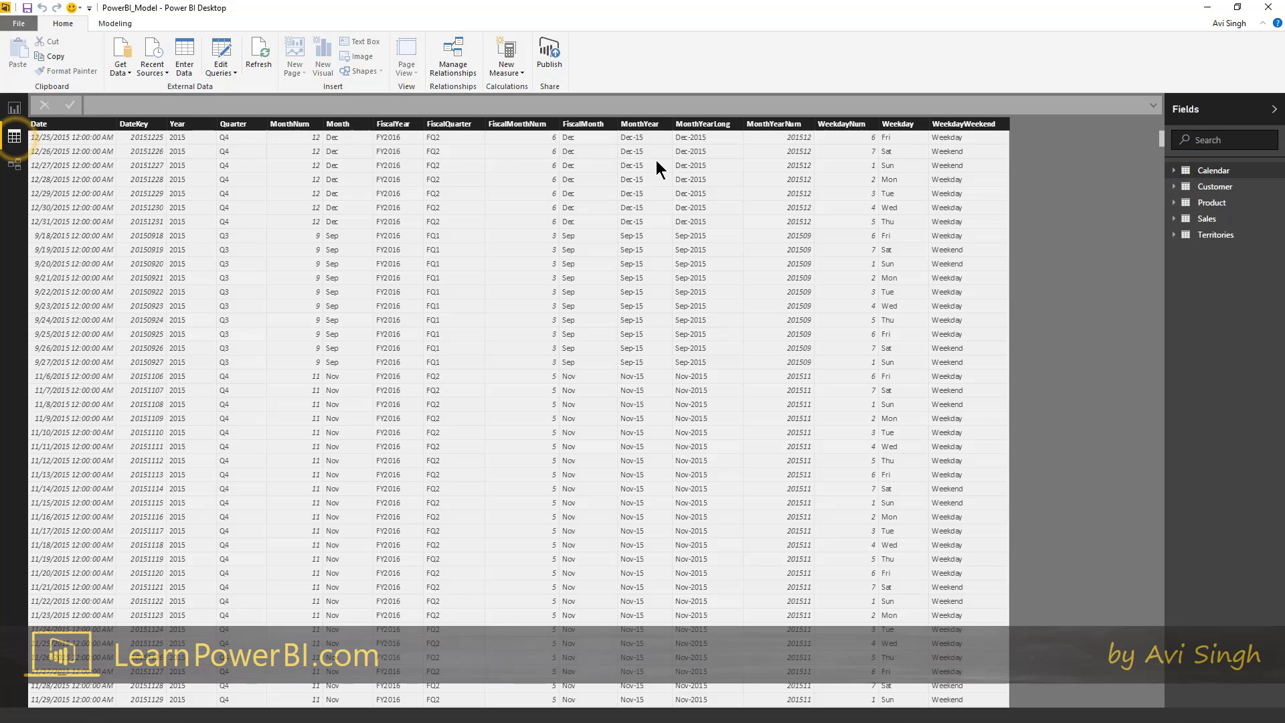
{"action": "left_click", "coordinate": [1173, 186]}
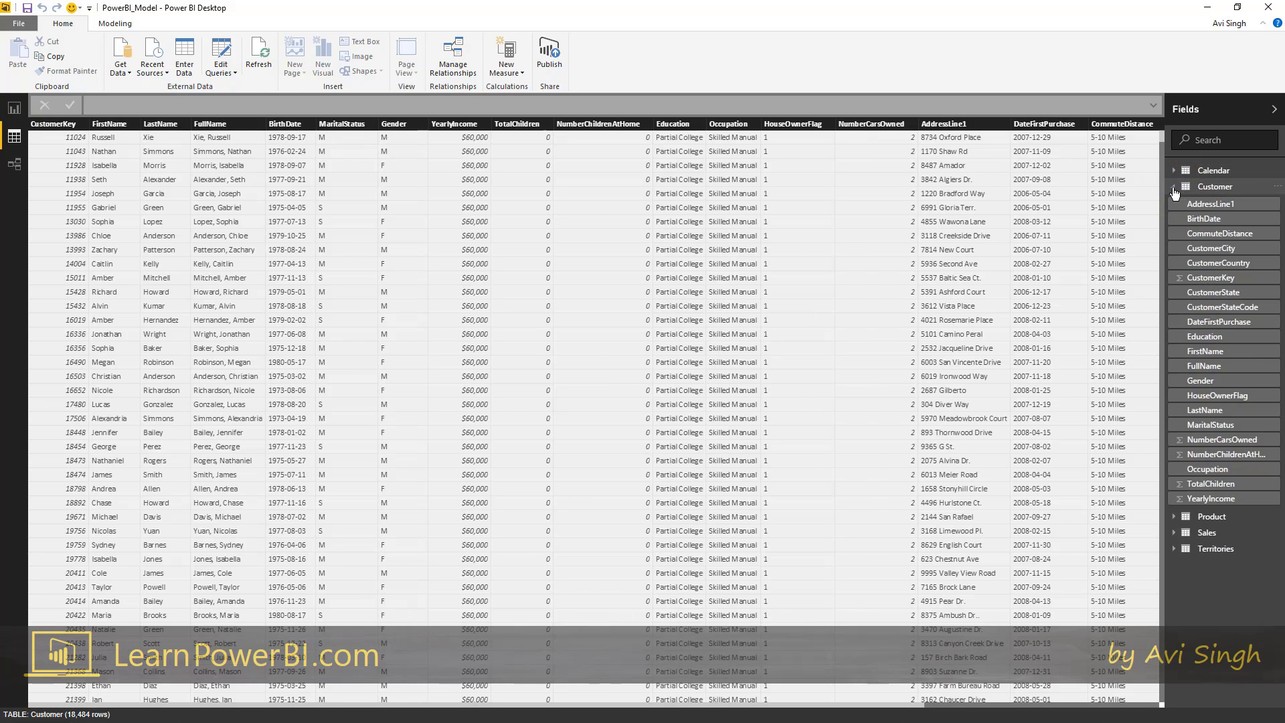
{"action": "left_click", "coordinate": [1173, 186]}
{"action": "left_click", "coordinate": [1174, 202]}
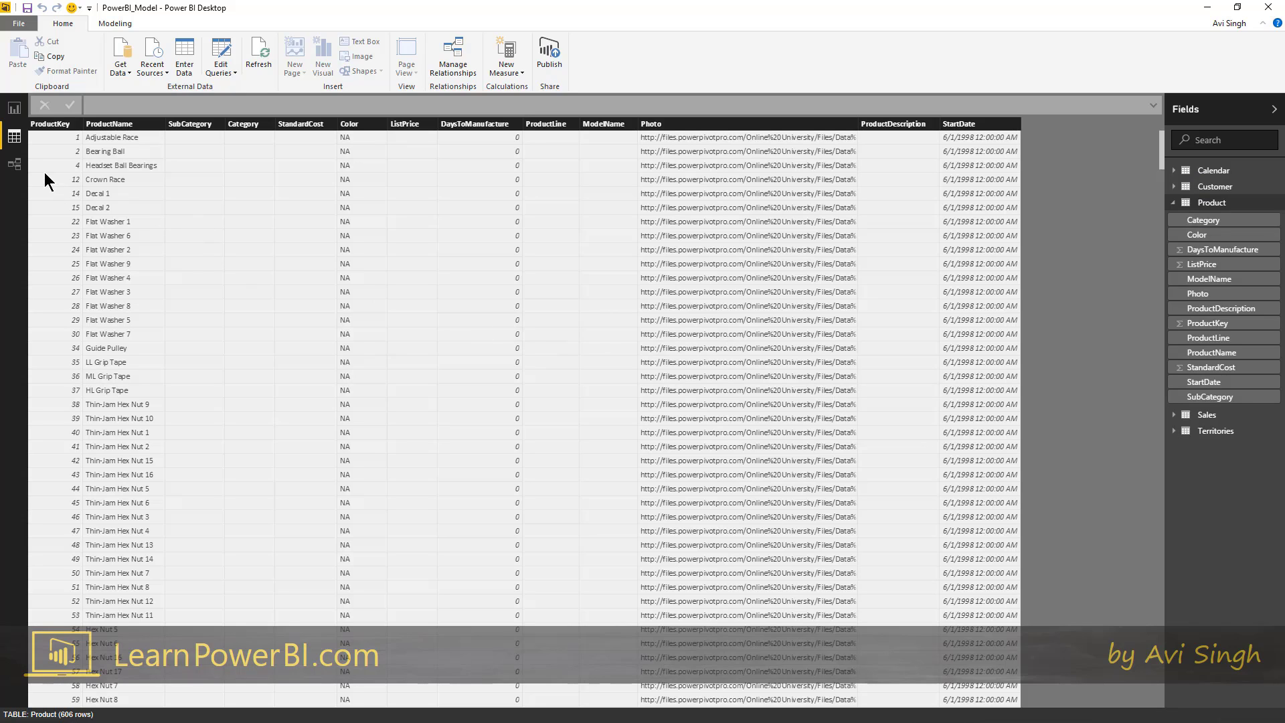
{"action": "left_click", "coordinate": [14, 164]}
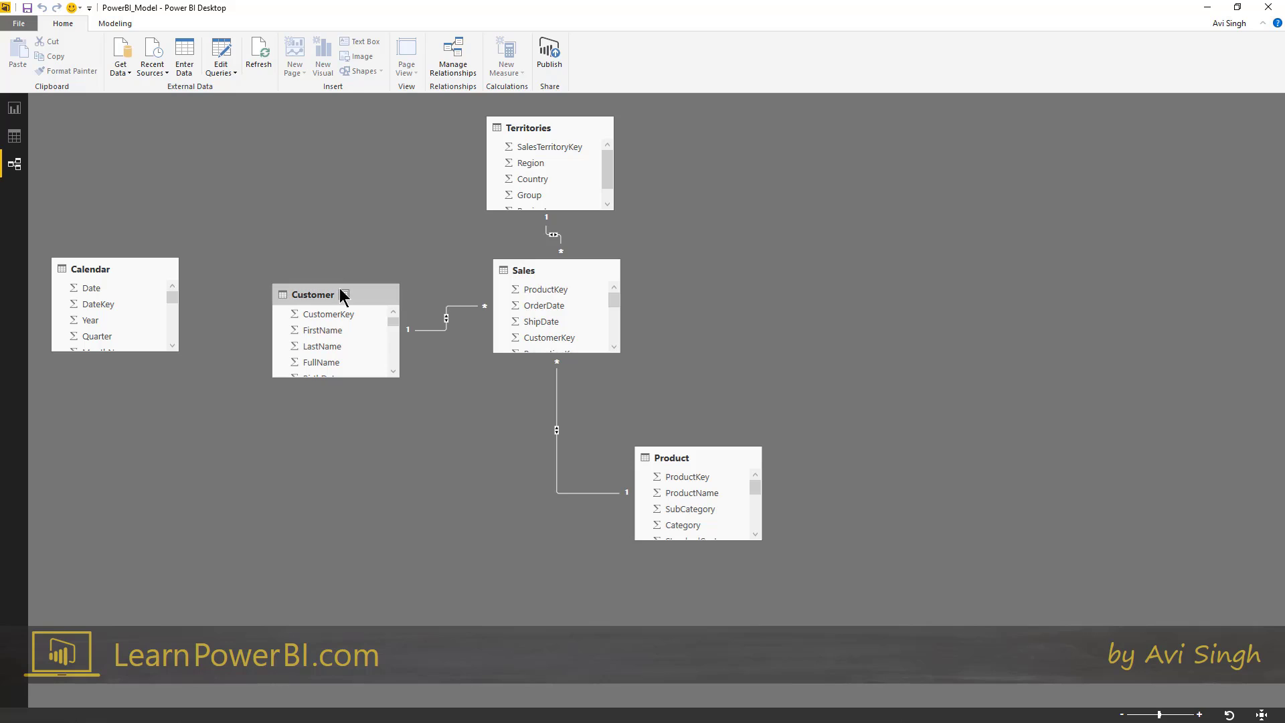
Step: Drag Customer and Territories to the top, with Sales between Customer and Product
{"action": "left_click_drag", "start_coordinate": [321, 294], "coordinate": [265, 127]}
{"action": "left_click_drag", "start_coordinate": [565, 131], "coordinate": [440, 132]}
{"action": "left_click_drag", "start_coordinate": [580, 268], "coordinate": [580, 215]}
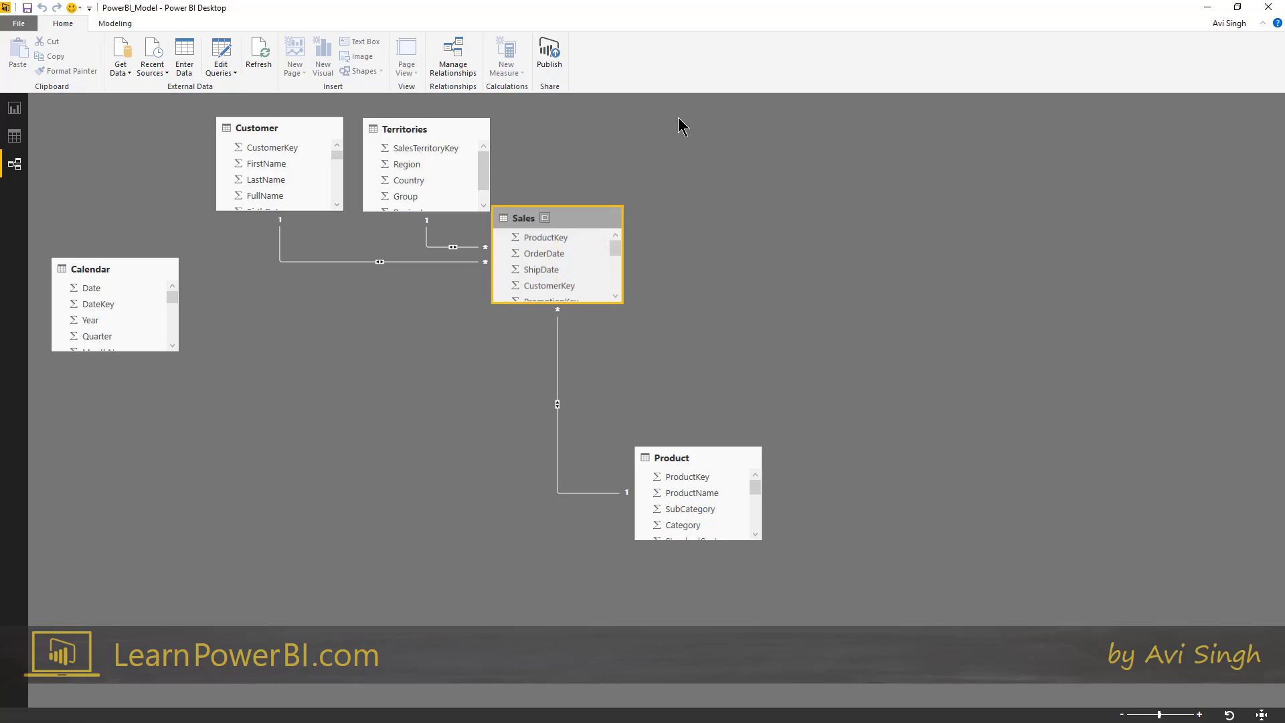
{"action": "left_click_drag", "start_coordinate": [581, 213], "coordinate": [518, 267]}
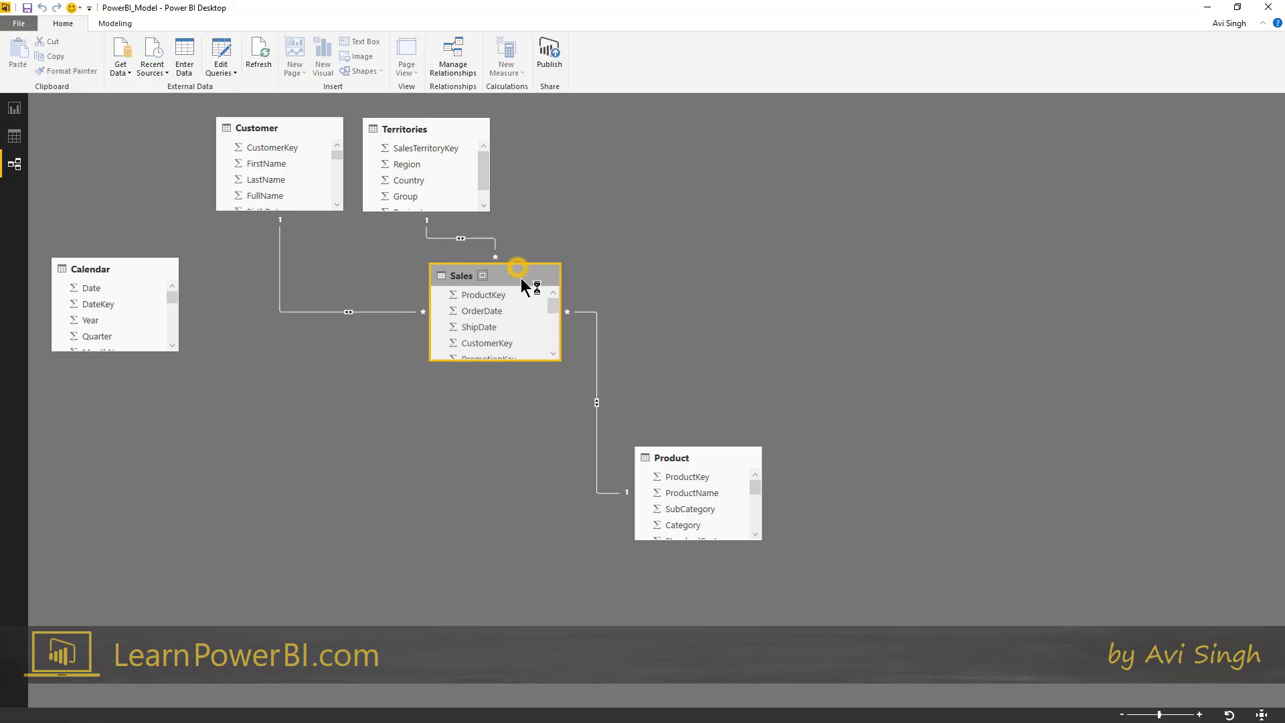